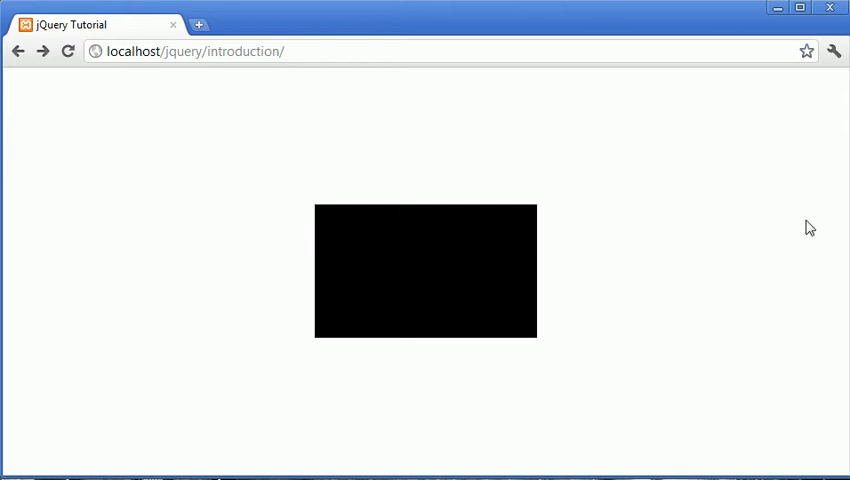
# Step: Resize the browser and switch to ConTEXT, landing on the index.php markup
pyautogui.moveTo(843, 234)
pyautogui.mouseDown()
pyautogui.moveTo(220, 242)
pyautogui.moveTo(841, 248)
pyautogui.mouseUp()
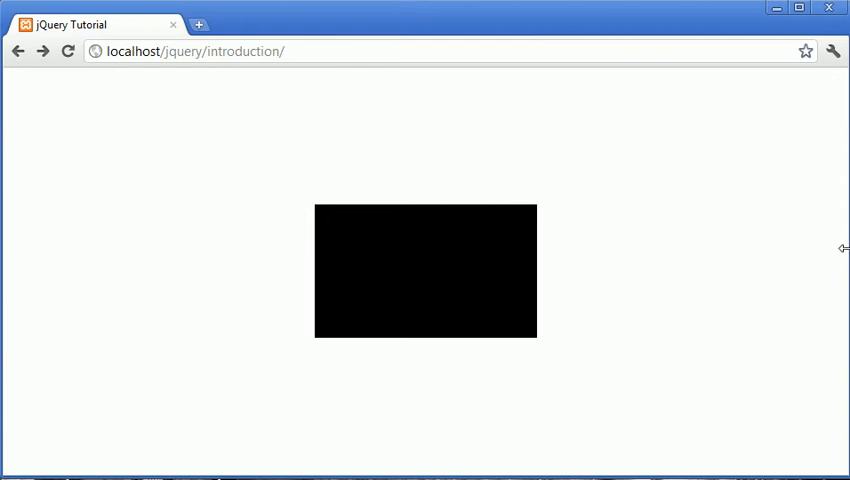
pyautogui.moveTo(584, 472)
pyautogui.mouseDown()
pyautogui.moveTo(577, 298)
pyautogui.moveTo(583, 470)
pyautogui.mouseUp()
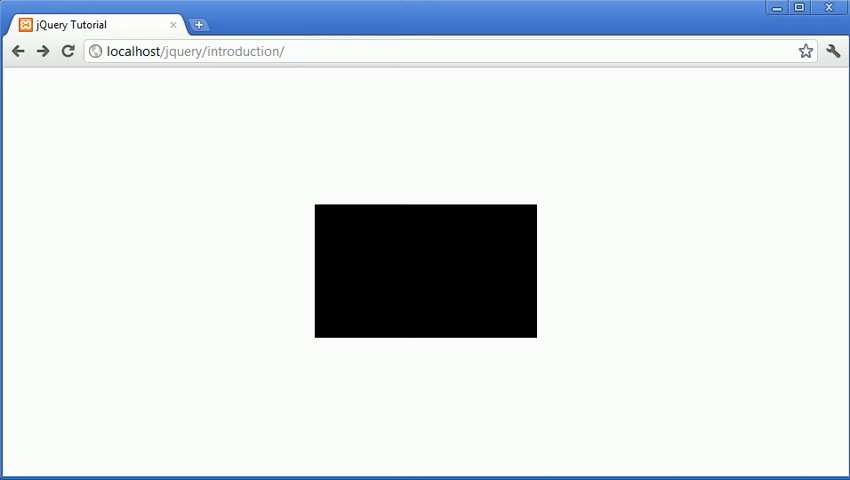
pyautogui.hotkey('alt', 'Tab')
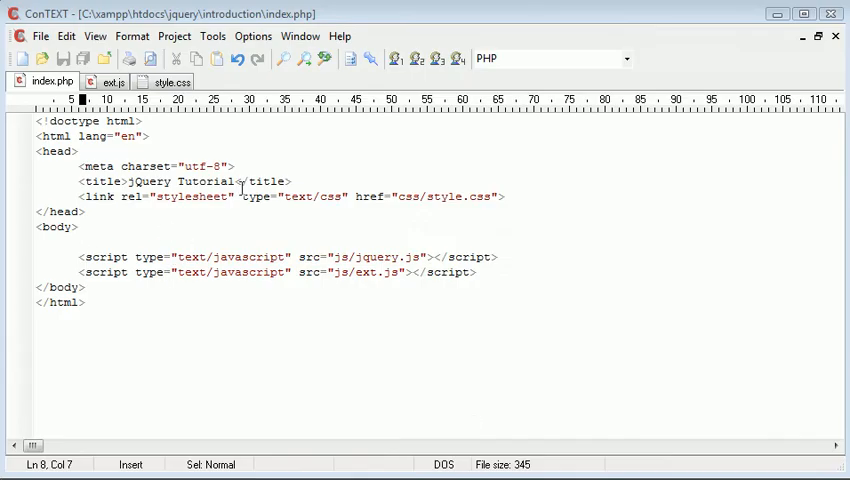
pyautogui.click(176, 82)
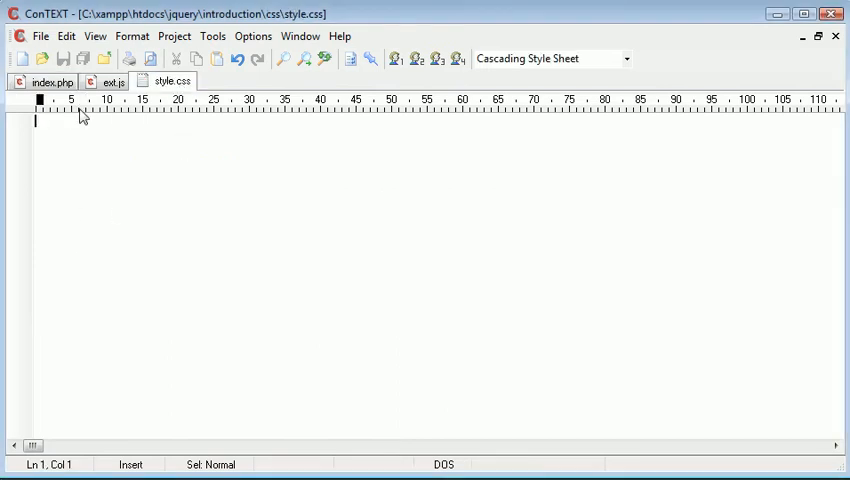
pyautogui.click(45, 82)
# Step: Highlight the css/style.css, js/jquery.js and js/ext.js paths, then place the cursor in the body
pyautogui.moveTo(401, 196); pyautogui.dragTo(494, 196)
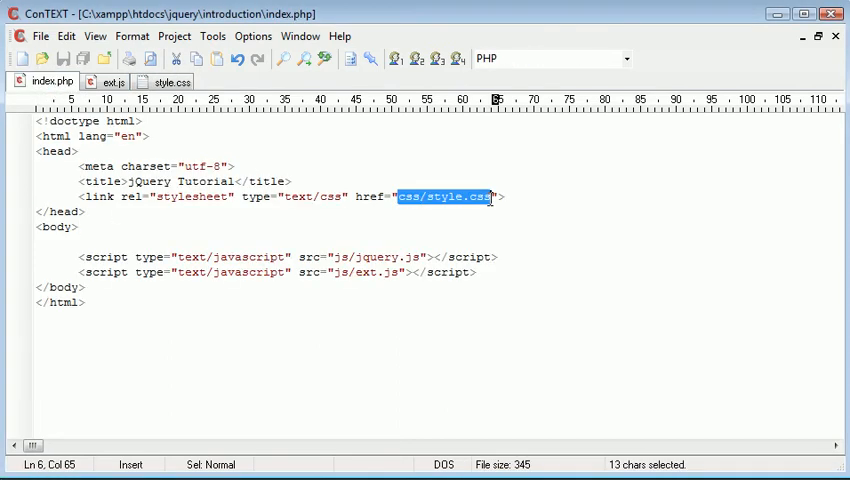
pyautogui.click(494, 196)
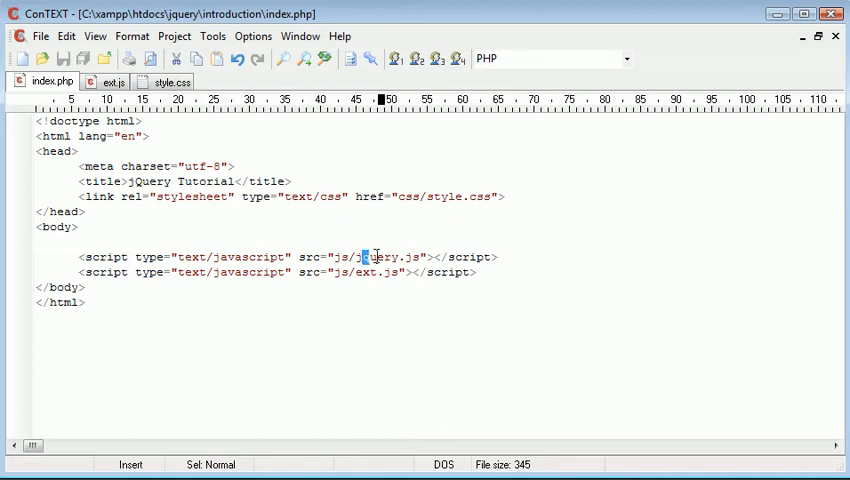
pyautogui.moveTo(362, 257); pyautogui.dragTo(421, 257)
pyautogui.click(421, 257)
pyautogui.moveTo(353, 272); pyautogui.dragTo(399, 272)
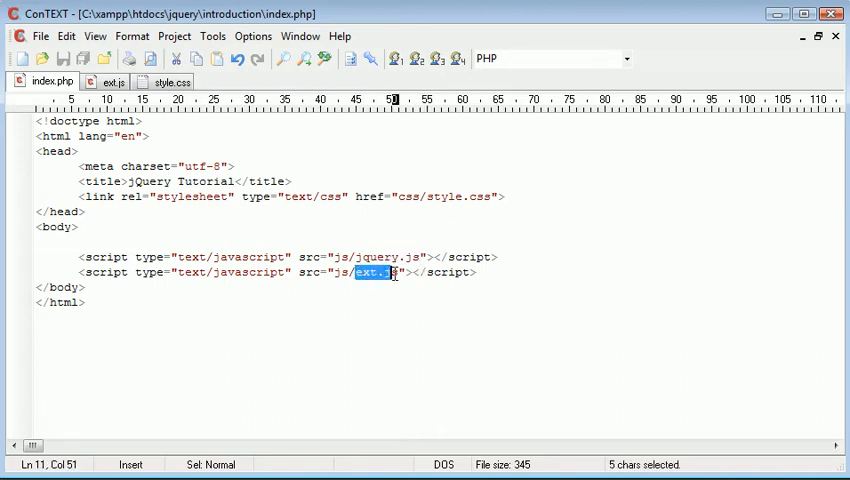
pyautogui.click(399, 272)
pyautogui.click(76, 242)
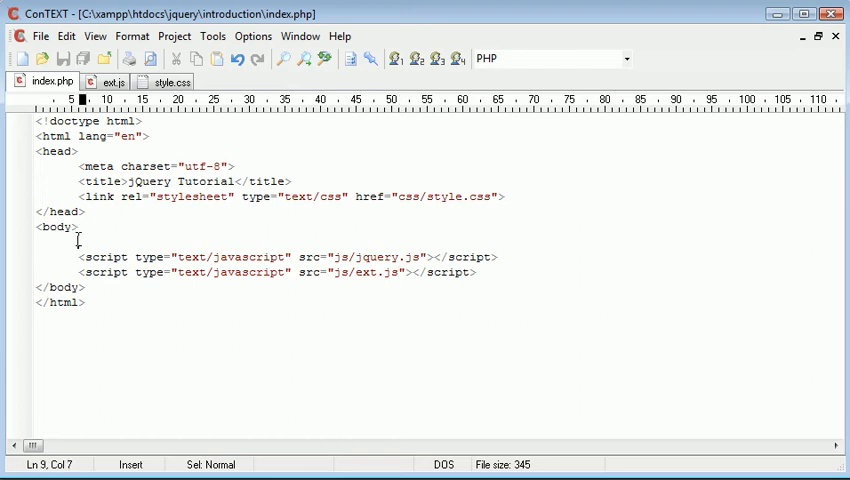
# Step: Add an indented empty <div id=""></div> line inside the body and save index.php
pyautogui.press('Return')
pyautogui.press('Return')
pyautogui.press('Up')
pyautogui.press('Tab')
pyautogui.press('BackSpace')
pyautogui.press('BackSpace')
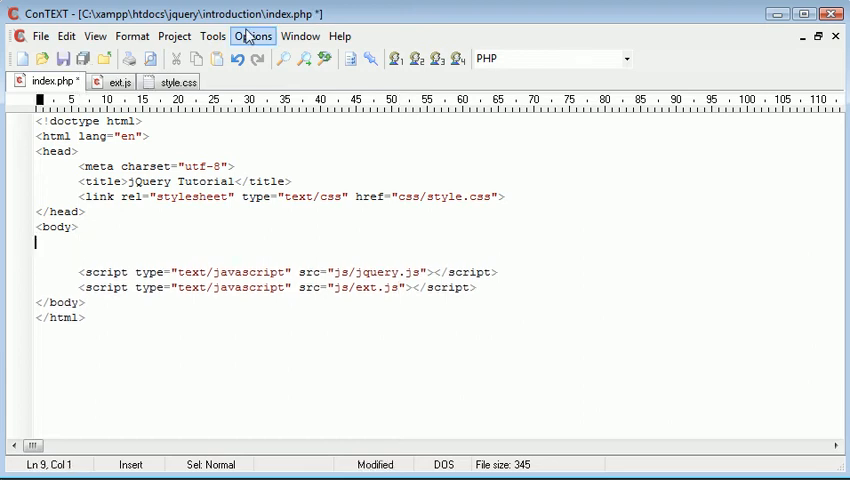
pyautogui.press('Tab')
pyautogui.write('<div is=')
pyautogui.press('BackSpace')
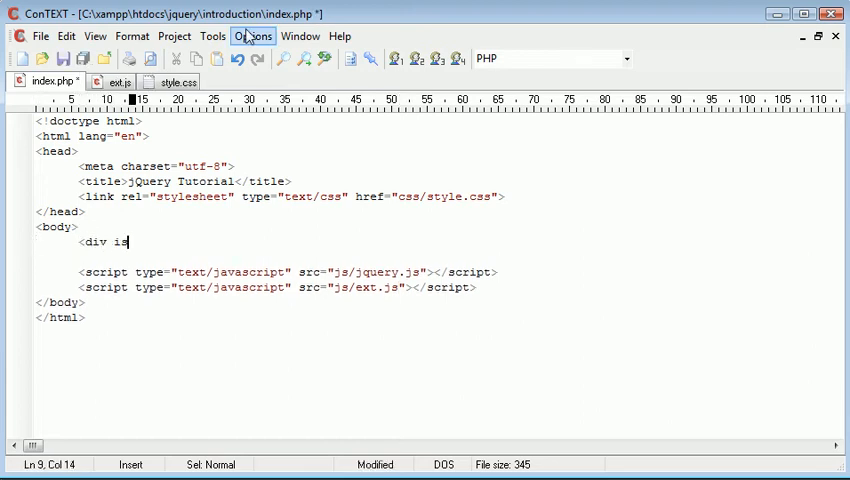
pyautogui.write('=""></div')
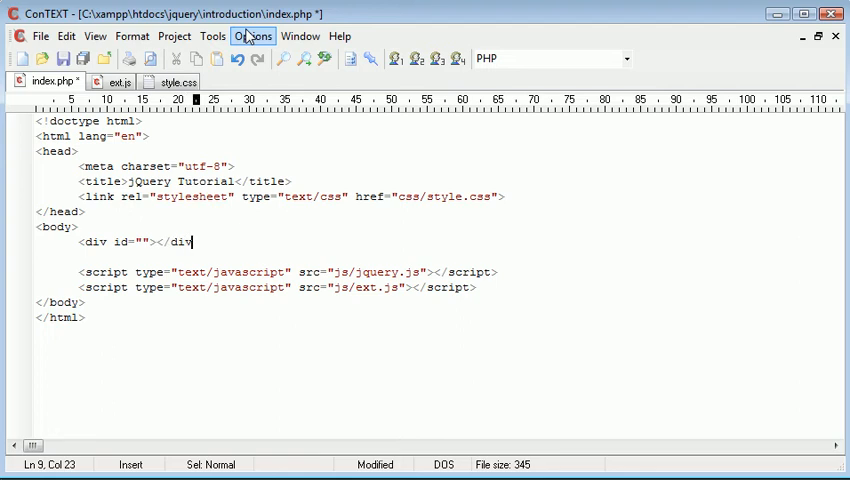
pyautogui.write('>')
pyautogui.hotkey('ctrl', 's')
# Step: Give the div the id verycenter, save, and reload the page in the browser to check it
pyautogui.click(145, 241)
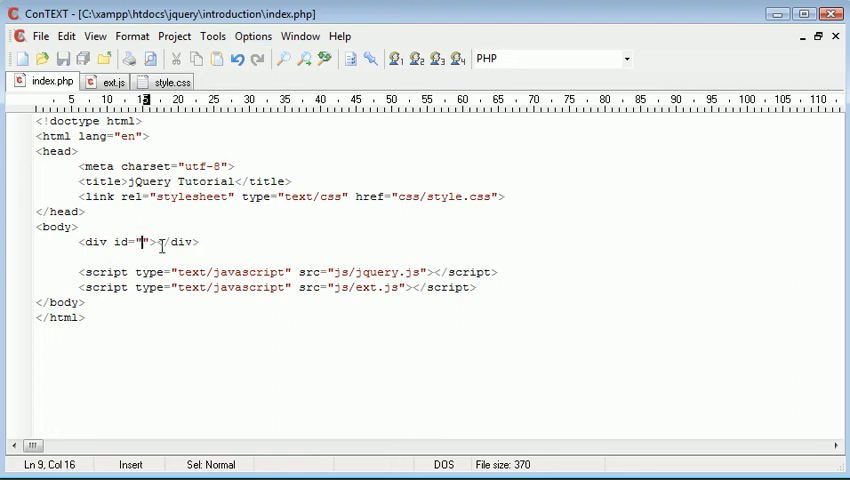
pyautogui.write('very')
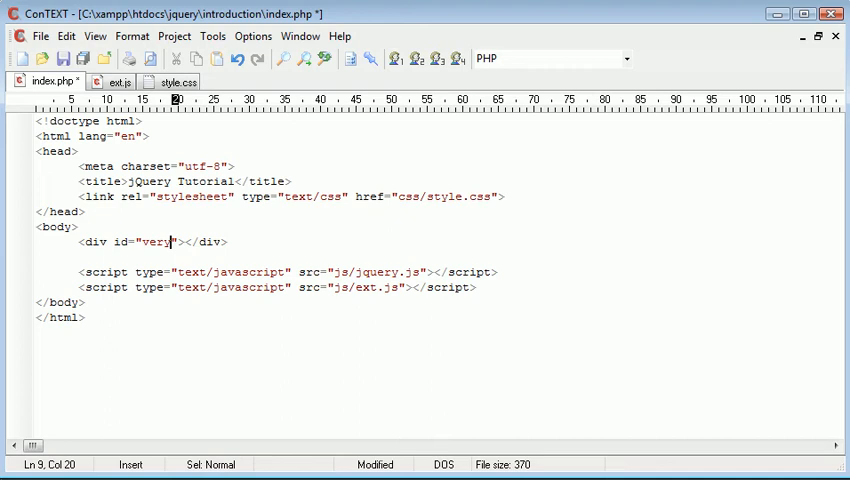
pyautogui.write('center')
pyautogui.hotkey('ctrl', 's')
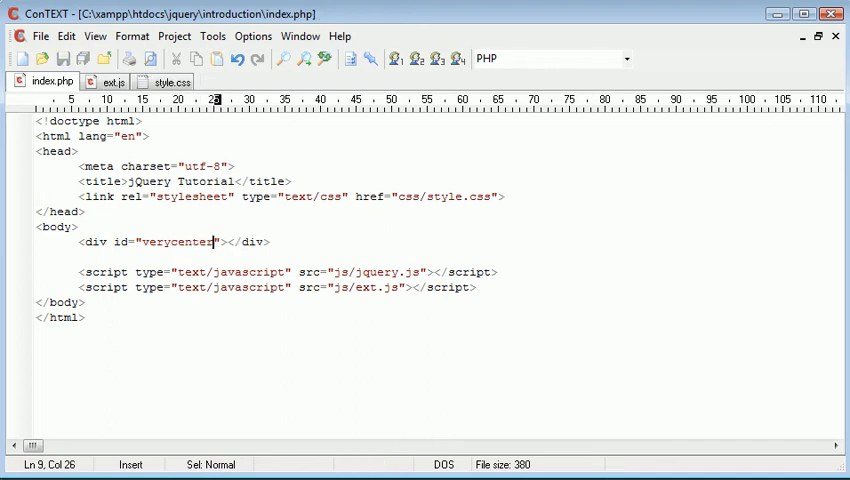
pyautogui.hotkey('alt', 'Tab')
pyautogui.press('F5')
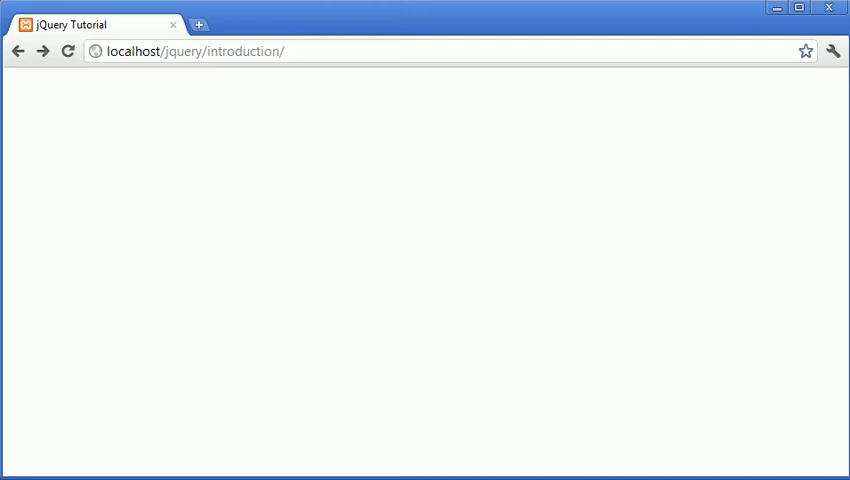
pyautogui.hotkey('alt', 'Tab')
# Step: In style.css start a #verycenter rule with height: 150px and save
pyautogui.click(172, 81)
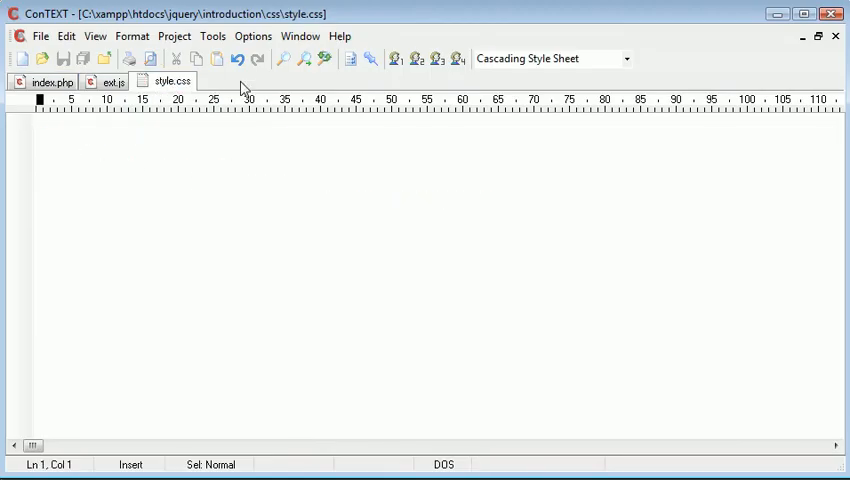
pyautogui.write('#very')
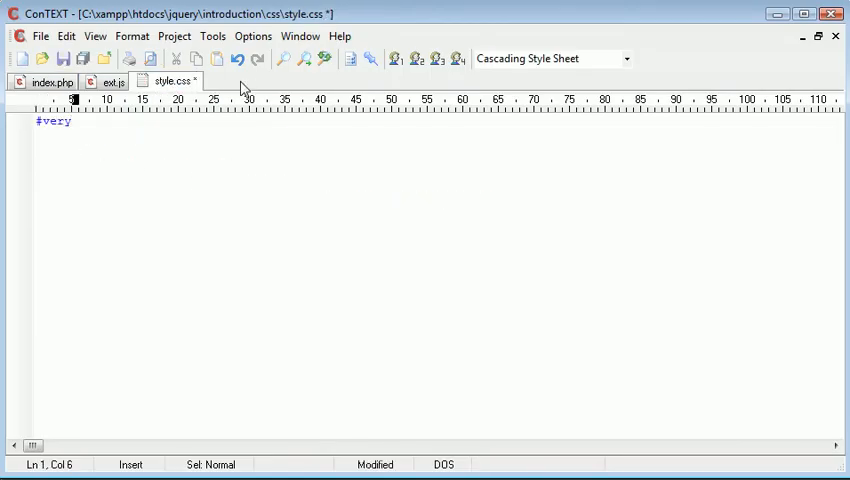
pyautogui.write('center {')
pyautogui.press('Return')
pyautogui.press('Return')
pyautogui.write('}')
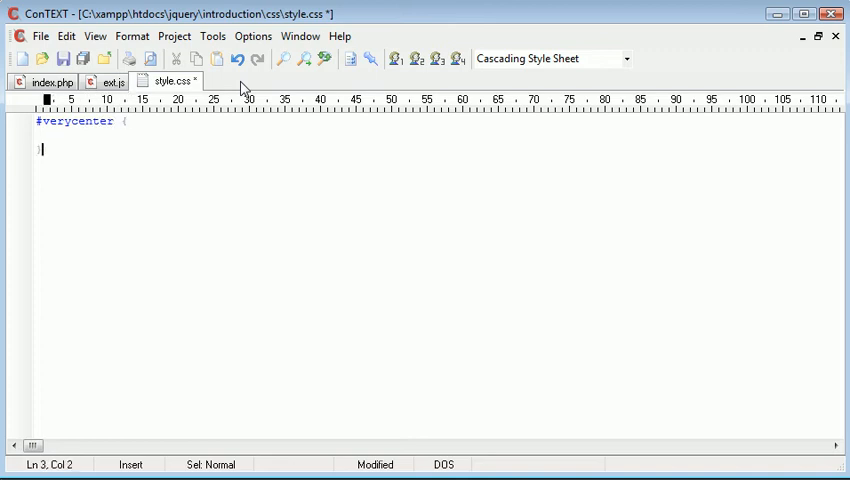
pyautogui.press('Up')
pyautogui.hotkey('ctrl', 's')
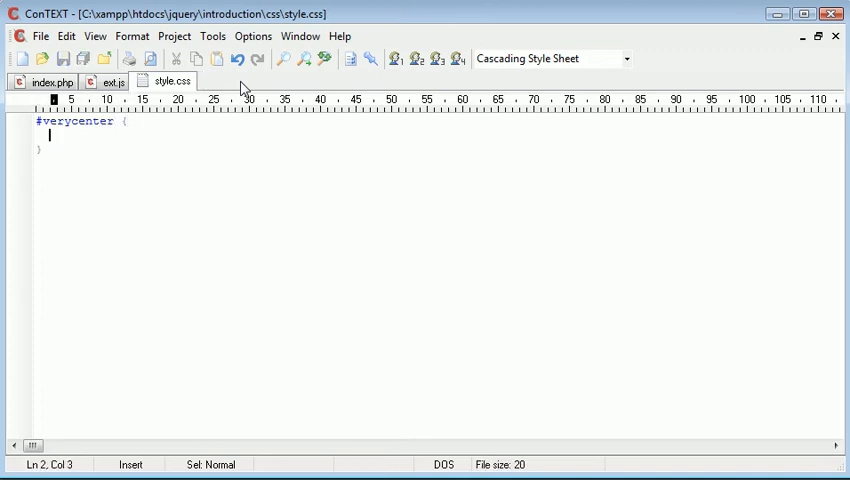
pyautogui.write('height: ')
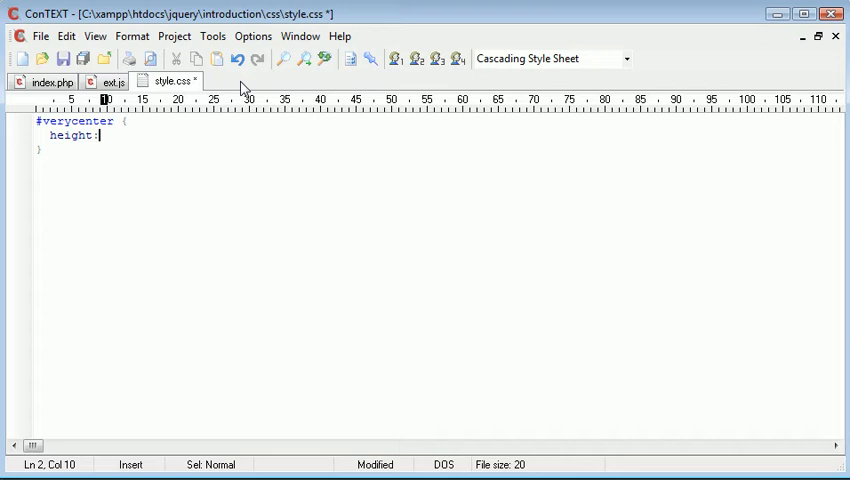
pyautogui.write('150px;')
pyautogui.press('Return')
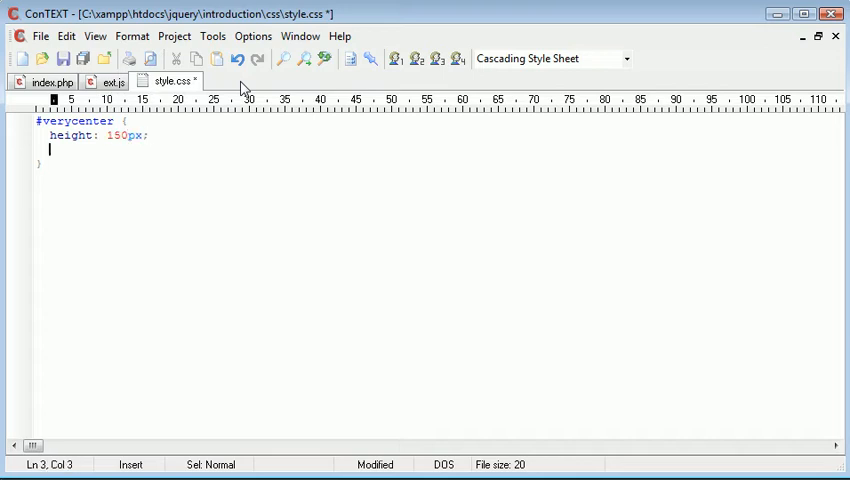
pyautogui.hotkey('ctrl', 's')
pyautogui.write('width')
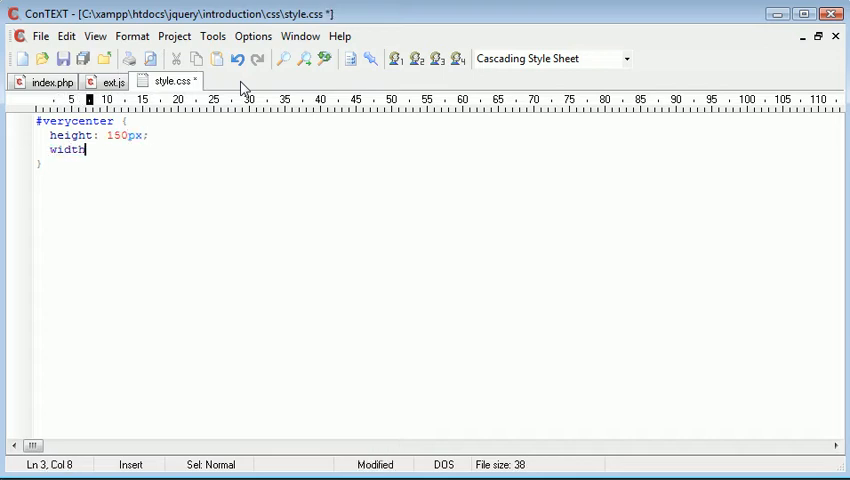
pyautogui.write(': 150px;')
# Step: Add width: 150px and a black background, save, and reload the browser to see the black square
pyautogui.hotkey('ctrl', 's')
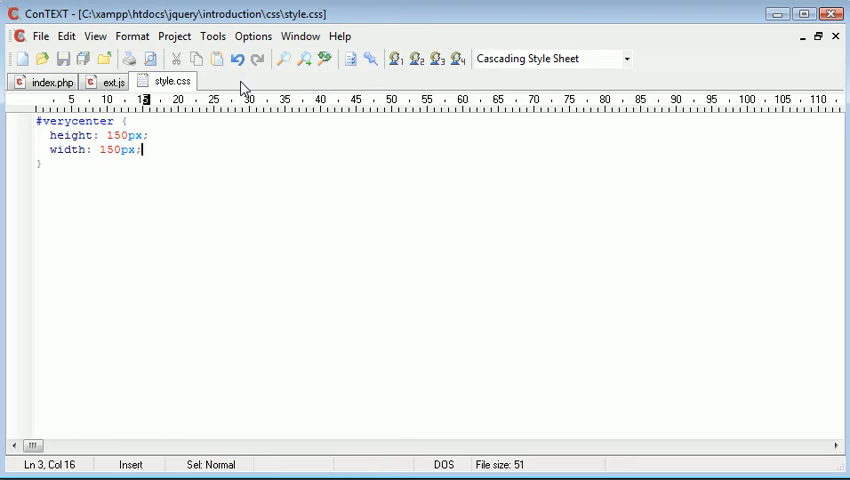
pyautogui.press('Return')
pyautogui.write('background')
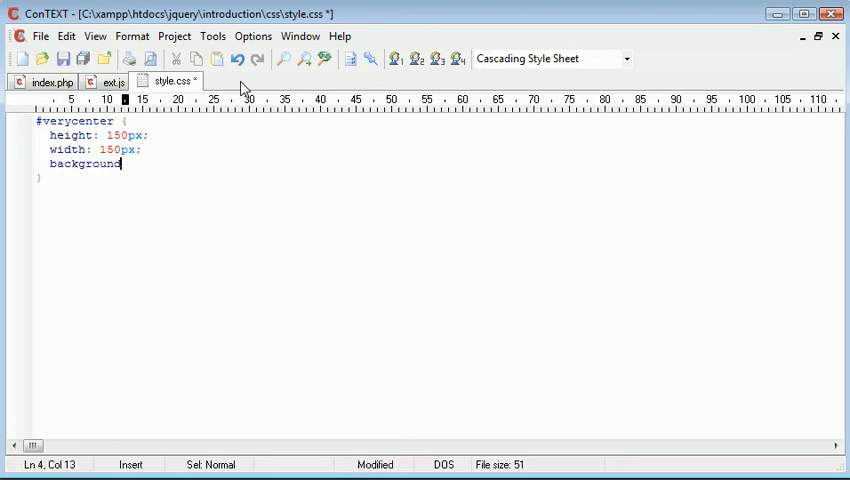
pyautogui.write('-color: #')
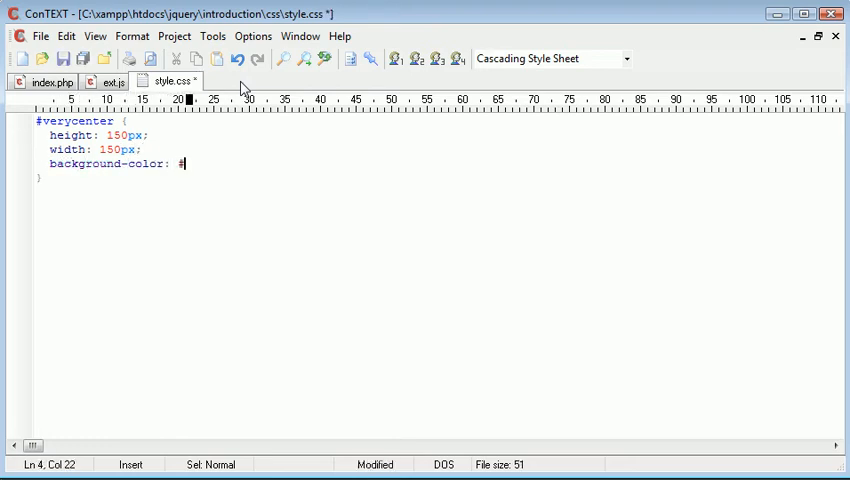
pyautogui.write('000;')
pyautogui.hotkey('ctrl', 's')
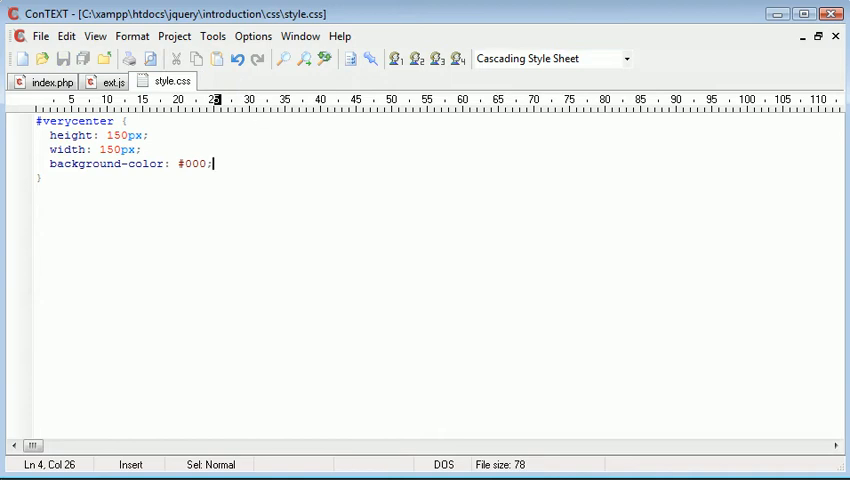
pyautogui.hotkey('alt', 'Tab')
pyautogui.press('F5')
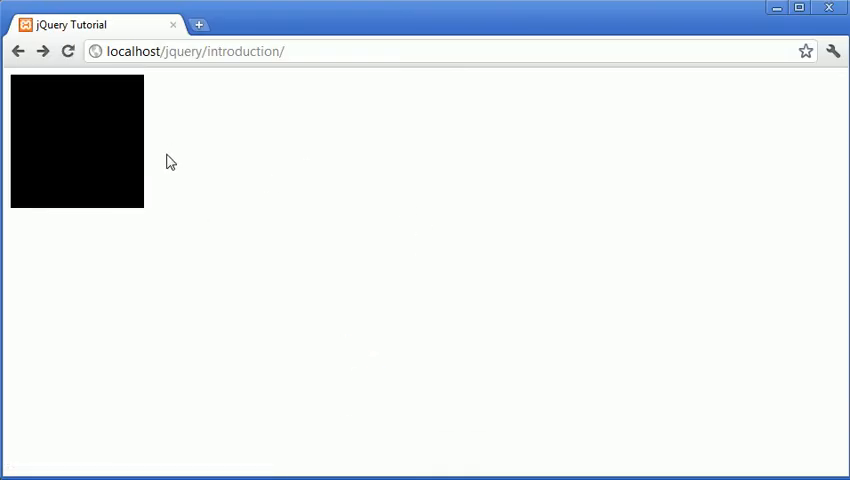
pyautogui.hotkey('alt', 'Tab')
# Step: Change the width to 250px, save and reload the browser to see the wider box
pyautogui.click(118, 150)
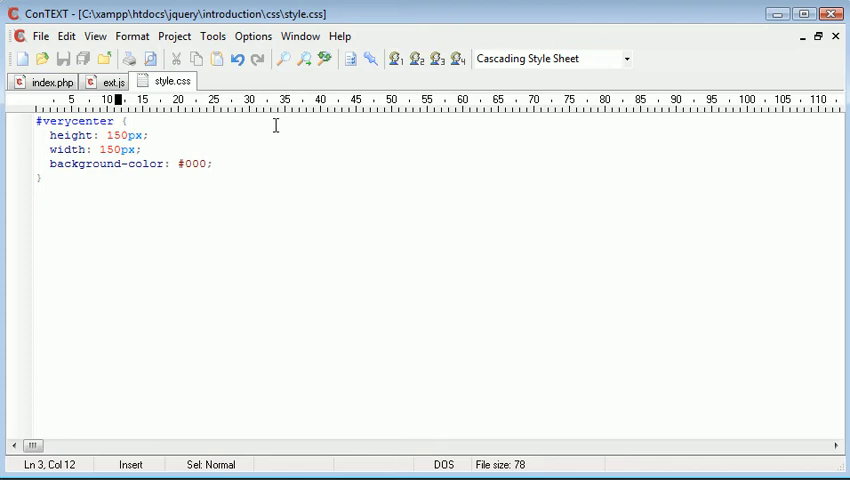
pyautogui.press('BackSpace')
pyautogui.write('2')
pyautogui.hotkey('ctrl', 's')
pyautogui.hotkey('alt', 'Tab')
pyautogui.press('F5')
pyautogui.rightClick(385, 167)
pyautogui.press('Escape')
pyautogui.hotkey('alt', 'Tab')
# Step: Add position: absolute; to the rule, start and discard empty top/left lines, and save
pyautogui.click(128, 121)
pyautogui.press('Return')
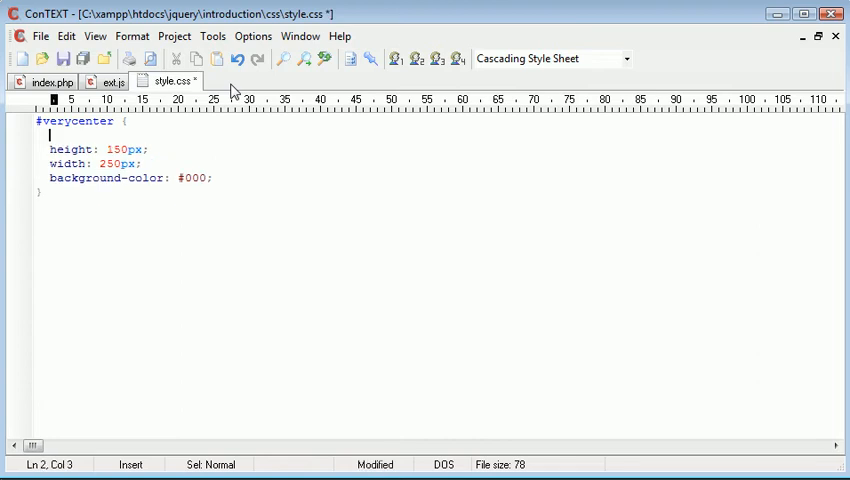
pyautogui.write('position: ab')
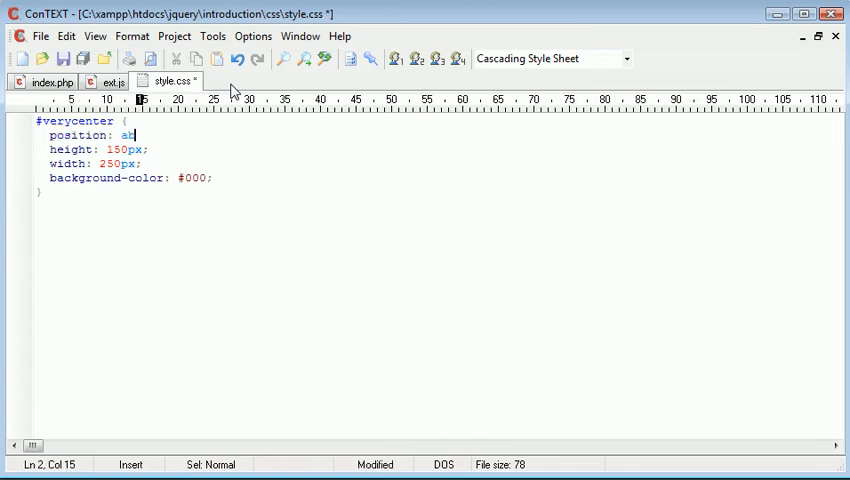
pyautogui.write('solute;')
pyautogui.hotkey('ctrl', 's')
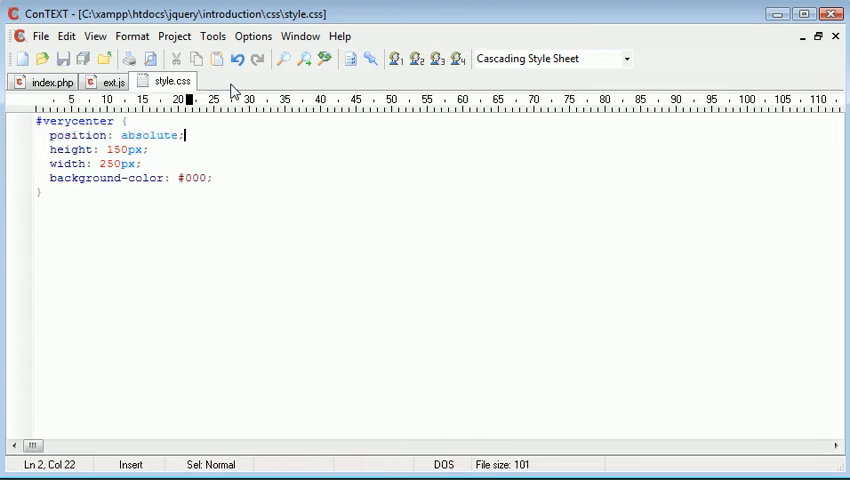
pyautogui.press('Return')
pyautogui.write('top:')
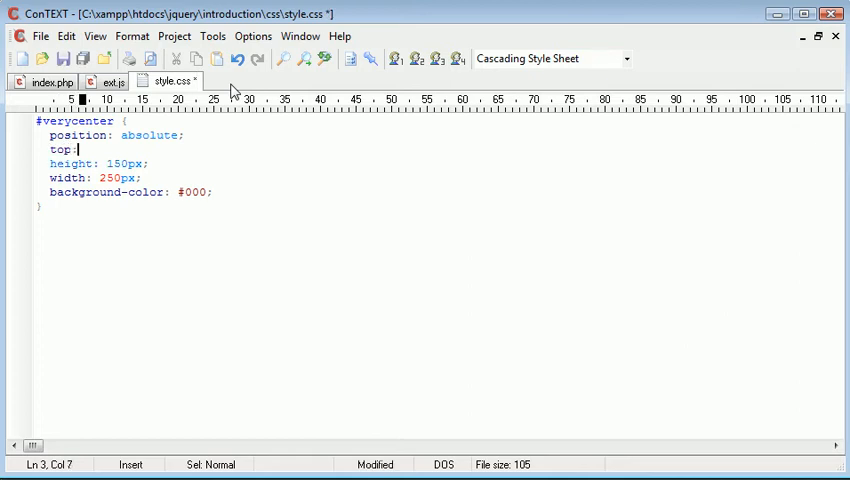
pyautogui.press('Return')
pyautogui.write('left:')
pyautogui.hotkey('shift', 'Up')
pyautogui.hotkey('shift', 'Up')
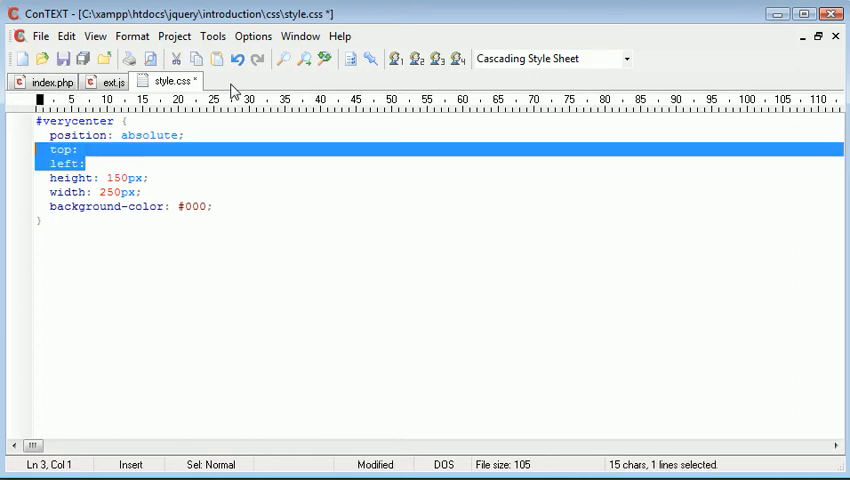
pyautogui.press('Delete')
pyautogui.hotkey('ctrl', 's')
# Step: Highlight the #verycenter rule and its declarations, then reload the browser to check the box
pyautogui.click(229, 200)
pyautogui.moveTo(229, 200); pyautogui.dragTo(20, 115)
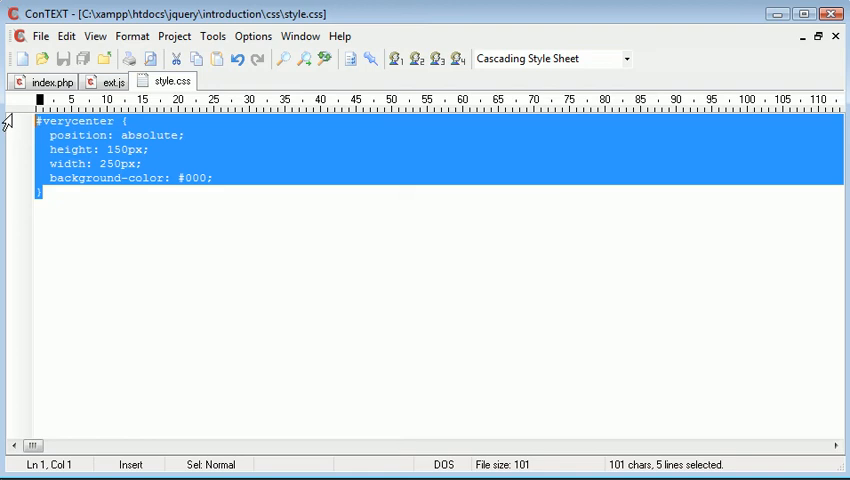
pyautogui.click(155, 193)
pyautogui.moveTo(155, 193); pyautogui.dragTo(40, 118)
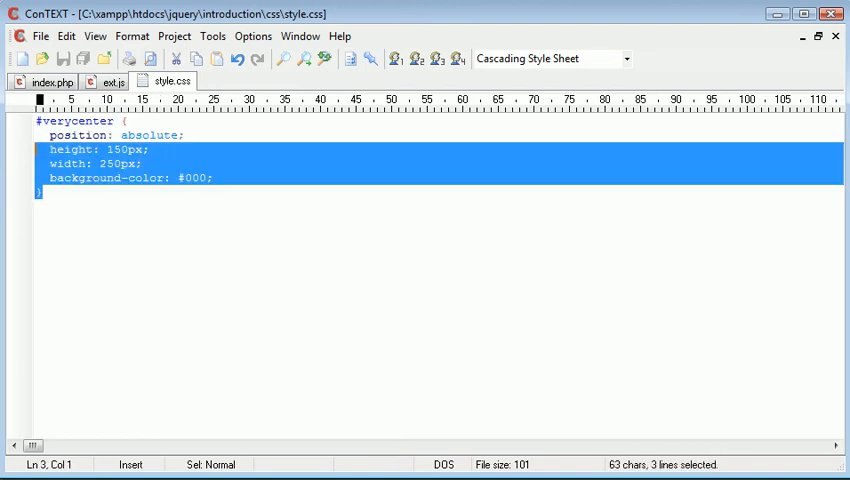
pyautogui.click(95, 193)
pyautogui.hotkey('alt', 'Tab')
pyautogui.press('F5')
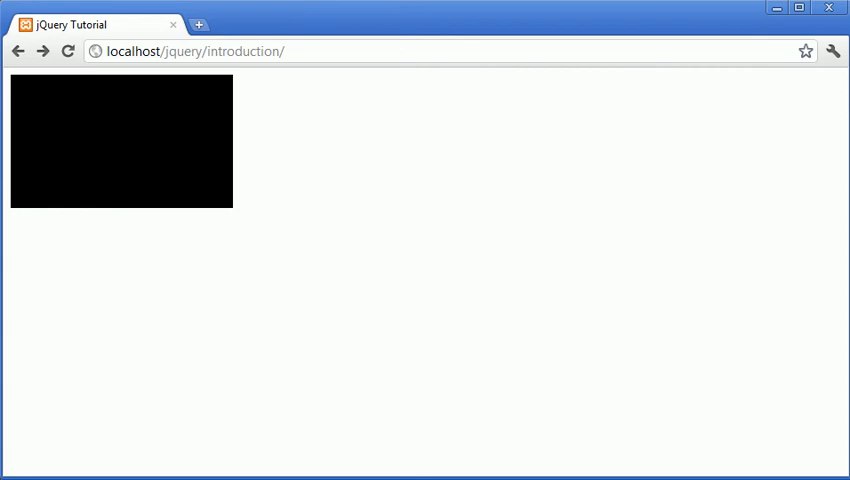
pyautogui.hotkey('alt', 'Tab')
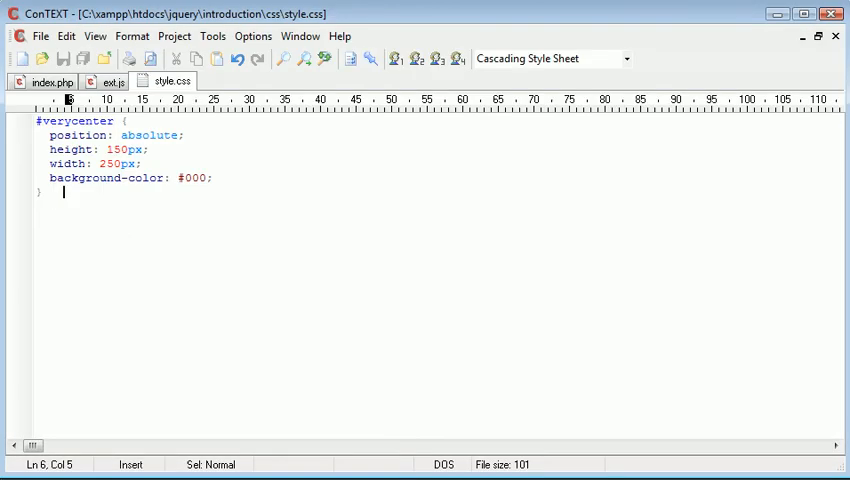
# Step: Add top: 20px, save and reload the browser to see the box shifted down
pyautogui.press('End')
pyautogui.click(186, 135)
pyautogui.press('Return')
pyautogui.write('top: 20')
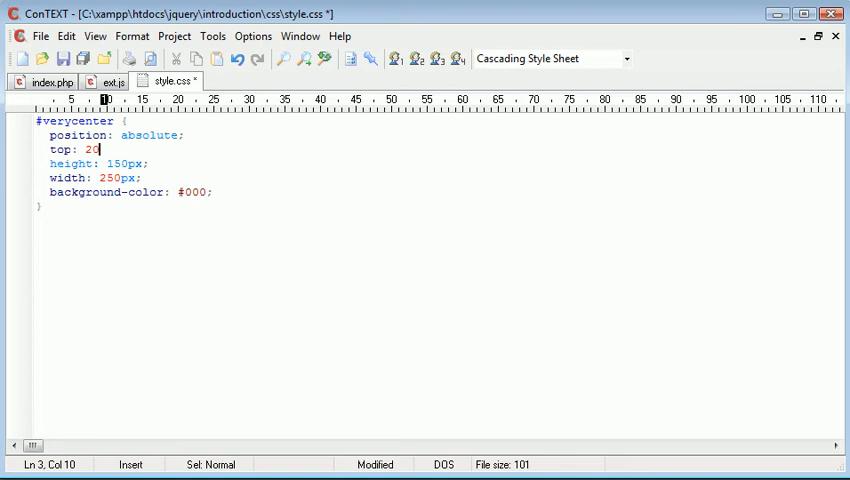
pyautogui.write('px;')
pyautogui.hotkey('ctrl', 's')
pyautogui.hotkey('alt', 'Tab')
pyautogui.press('F5')
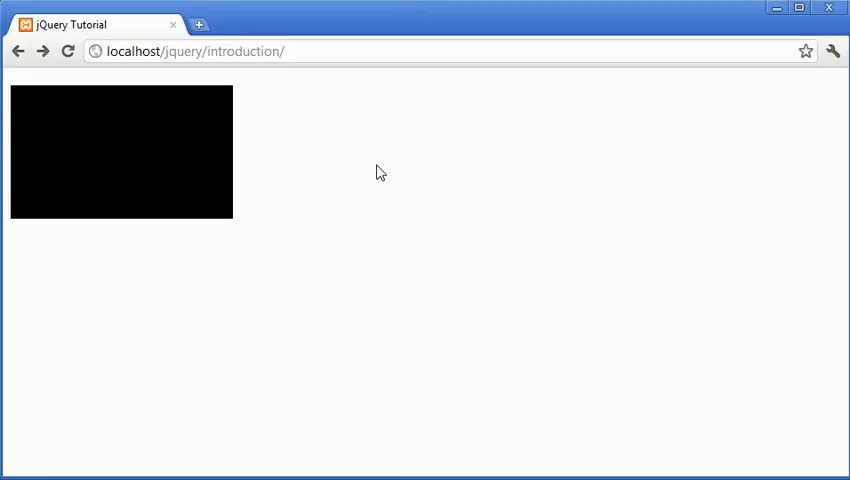
pyautogui.hotkey('alt', 'Tab')
# Step: Add left: 200px, save and reload the browser to see the box shifted right
pyautogui.press('Return')
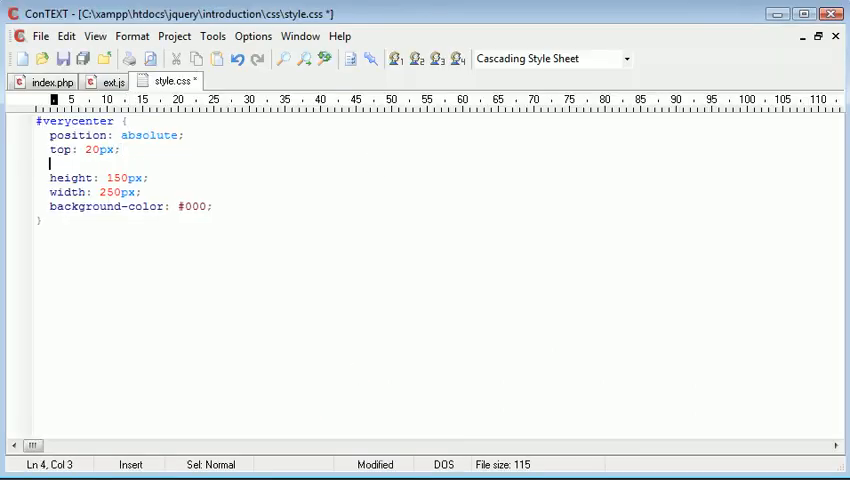
pyautogui.write('left: 200px;')
pyautogui.hotkey('ctrl', 's')
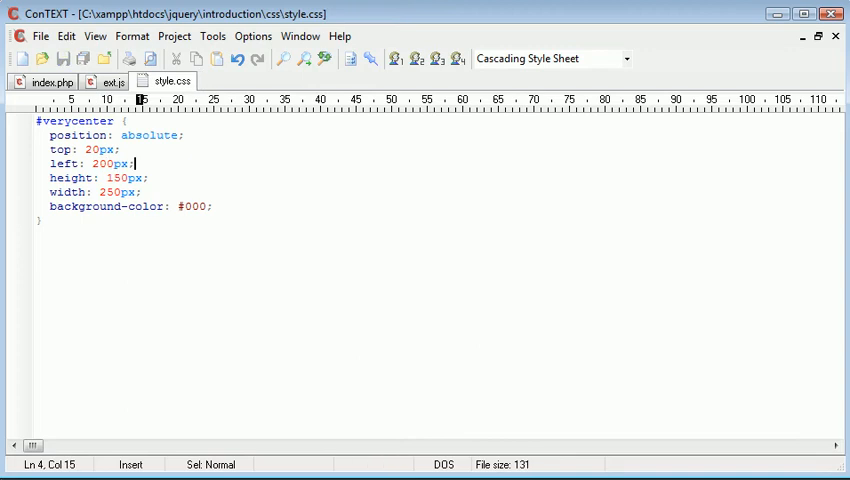
pyautogui.hotkey('alt', 'Tab')
pyautogui.press('F5')
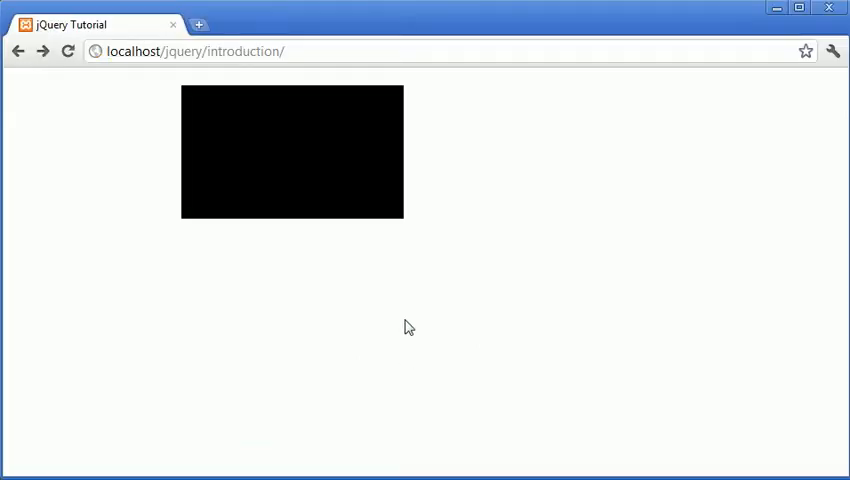
pyautogui.hotkey('alt', 'Tab')
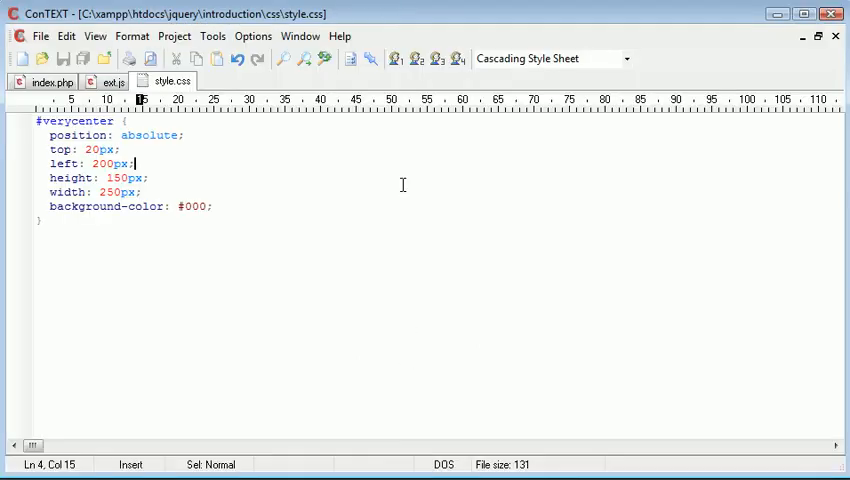
# Step: Delete the top and left lines, save, and highlight the position: absolute declaration
pyautogui.hotkey('shift', 'Up')
pyautogui.hotkey('shift', 'Up')
pyautogui.press('Delete')
pyautogui.press('BackSpace')
pyautogui.hotkey('ctrl', 's')
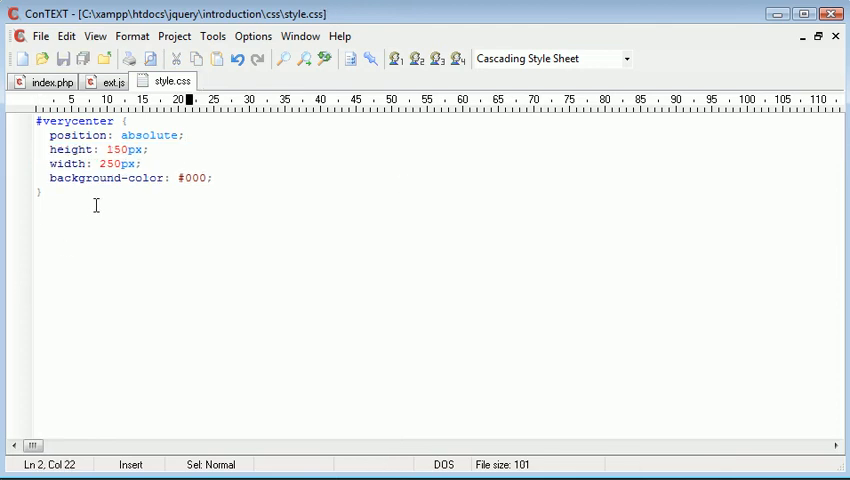
pyautogui.click(50, 135)
pyautogui.moveTo(50, 135); pyautogui.dragTo(178, 135)
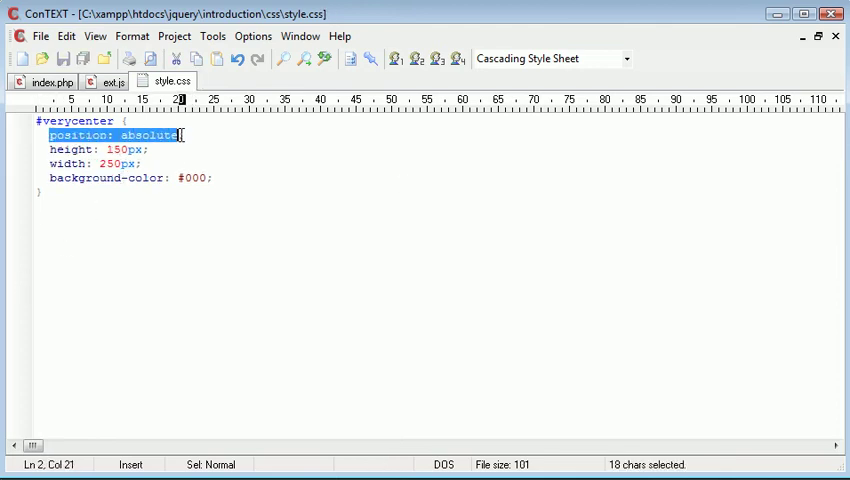
pyautogui.click(184, 135)
# Step: Glance over index.php and style.css, then open the empty ext.js script
pyautogui.click(113, 82)
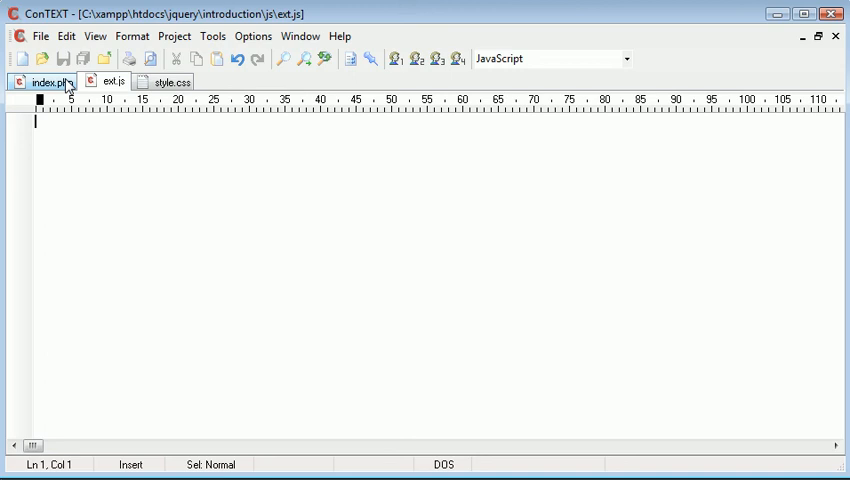
pyautogui.click(55, 82)
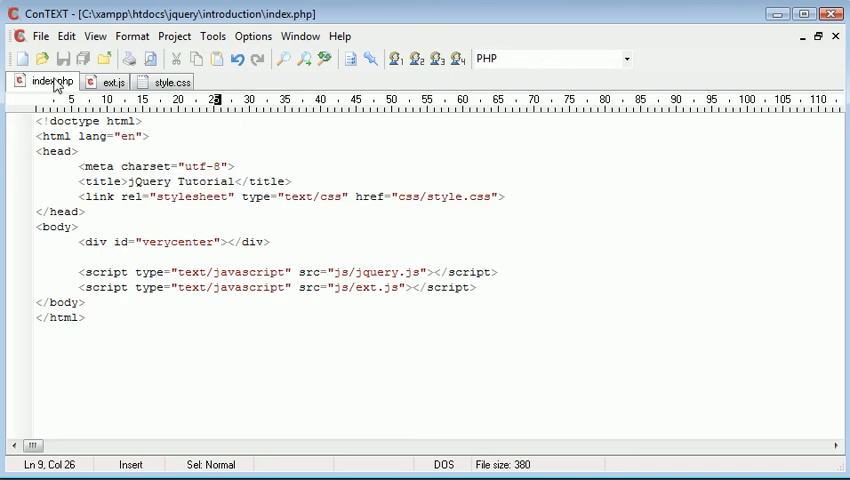
pyautogui.click(172, 82)
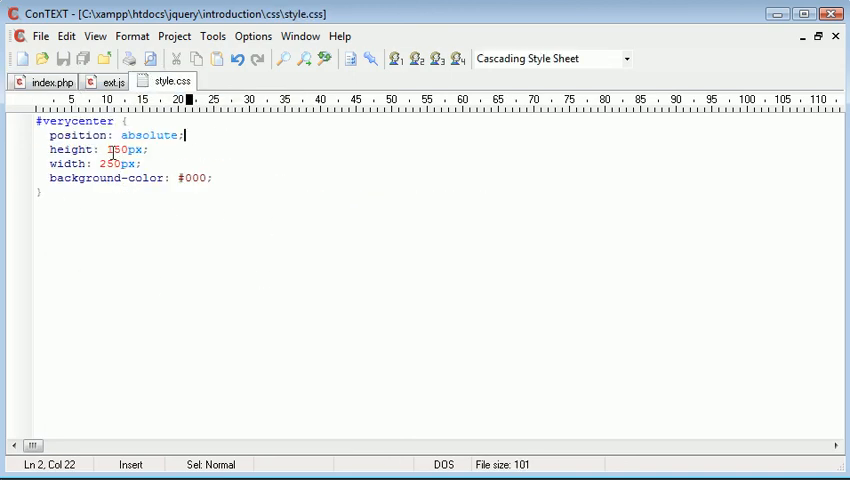
pyautogui.click(113, 82)
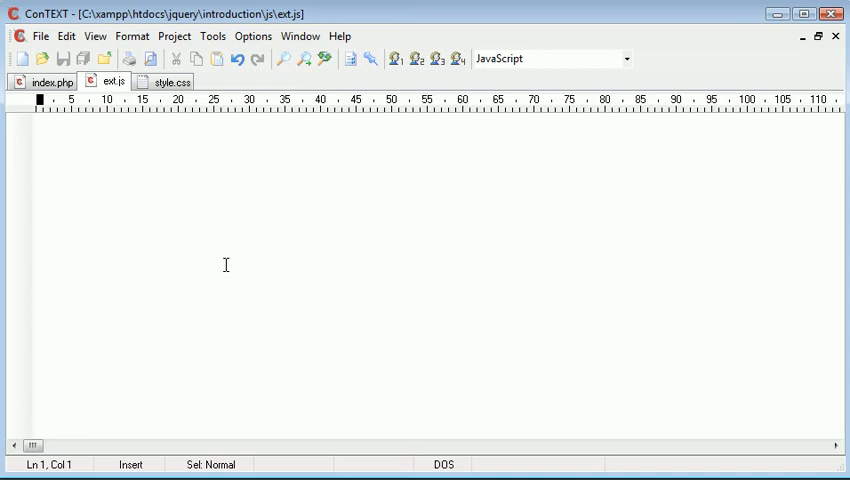
pyautogui.write('$(docu')
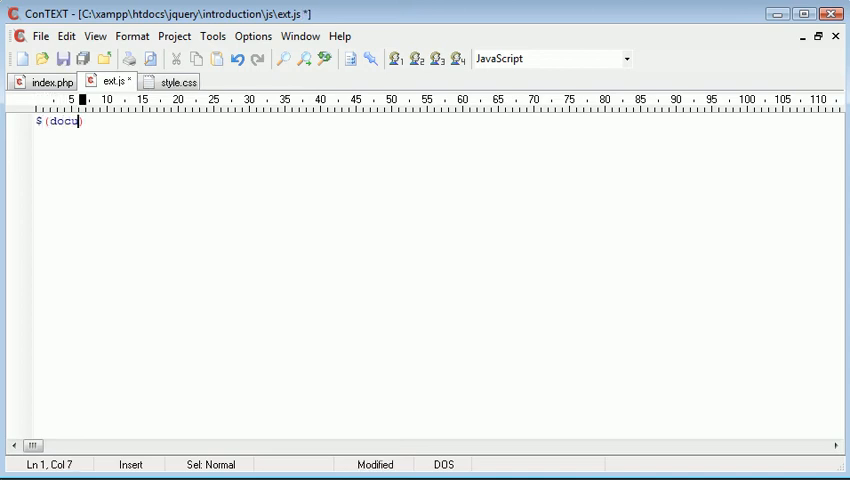
pyautogui.write('ment).ready(')
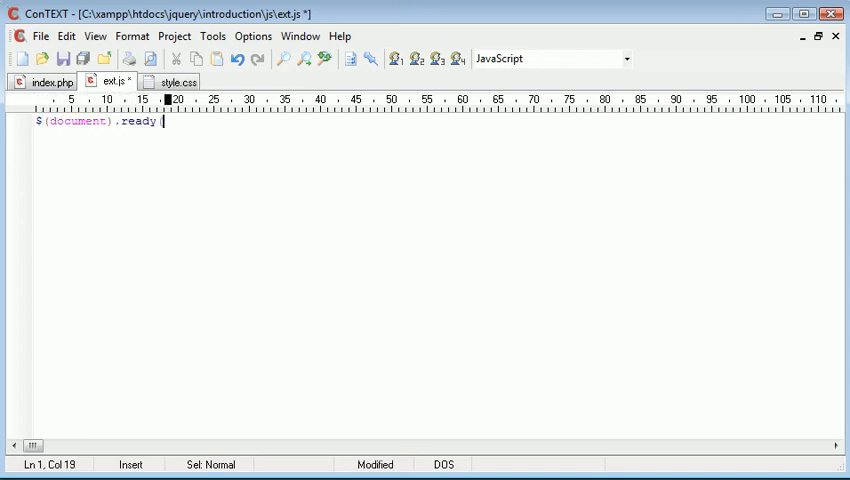
pyautogui.write(')')
# Step: Write the $(document).ready(function() { }); wrapper with an empty indented body line and save
pyautogui.hotkey('ctrl', 's')
pyautogui.write(';')
pyautogui.hotkey('ctrl', 's')
pyautogui.press('Left')
pyautogui.press('Left')
pyautogui.write('func')
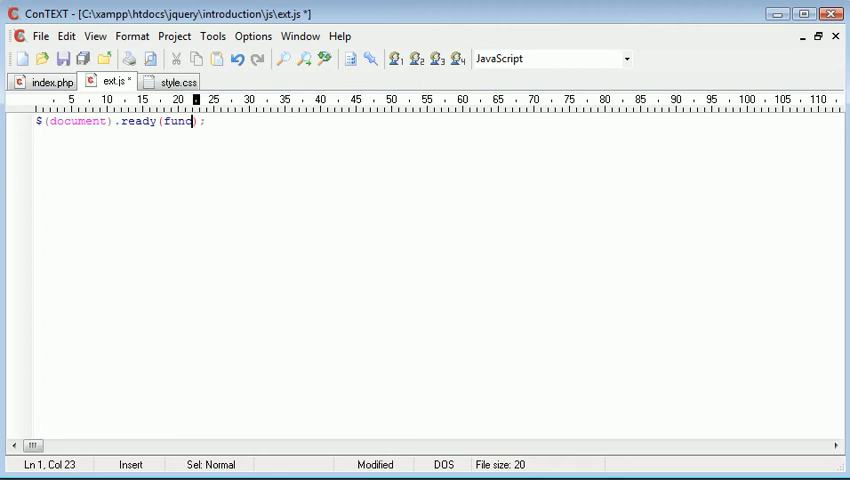
pyautogui.write('tion() { }')
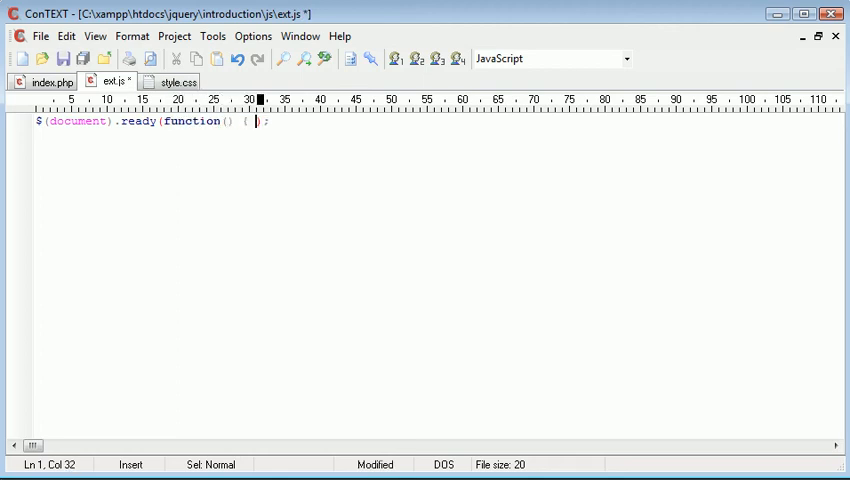
pyautogui.hotkey('ctrl', 's')
pyautogui.press('Left')
pyautogui.press('Return')
pyautogui.press('Return')
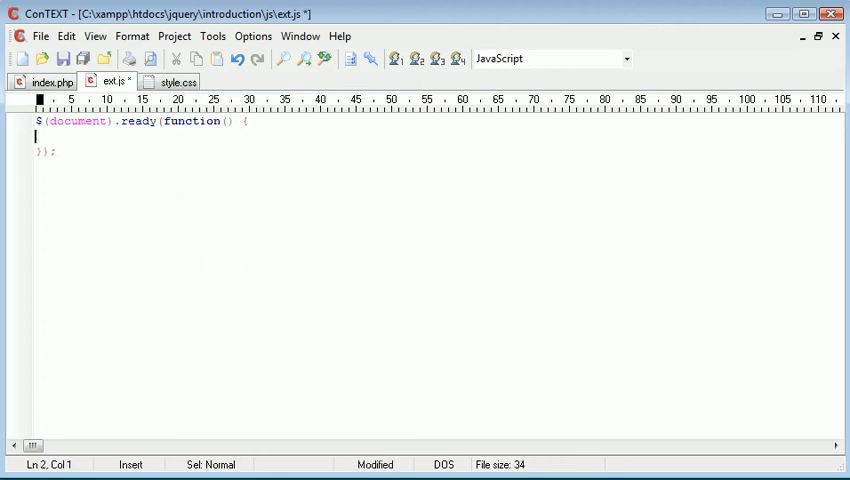
pyautogui.hotkey('ctrl', 's')
# Step: Review the whole script, return to the indented body line and save ext.js
pyautogui.hotkey('ctrl', 'a')
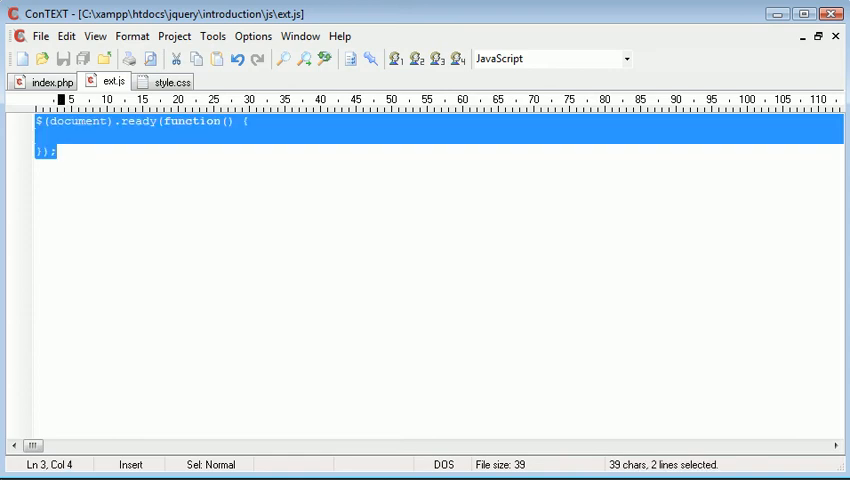
pyautogui.press('Right')
pyautogui.press('BackSpace')
pyautogui.press('BackSpace')
pyautogui.press('BackSpace')
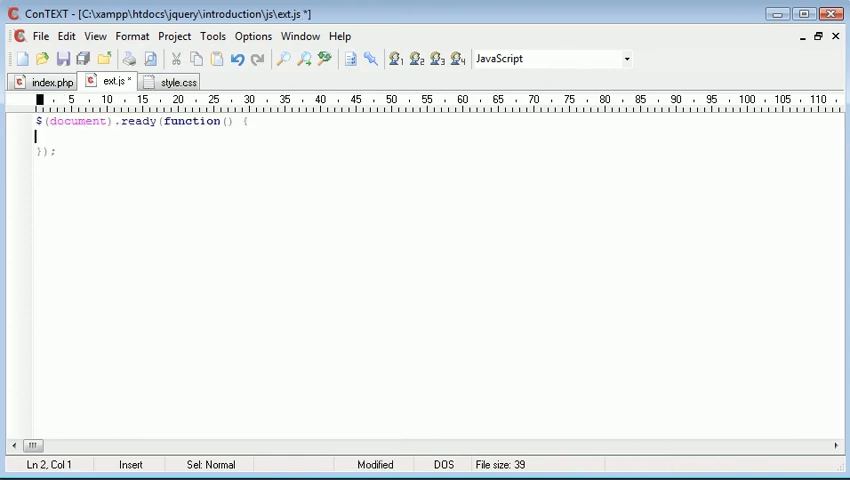
pyautogui.hotkey('ctrl', 's')
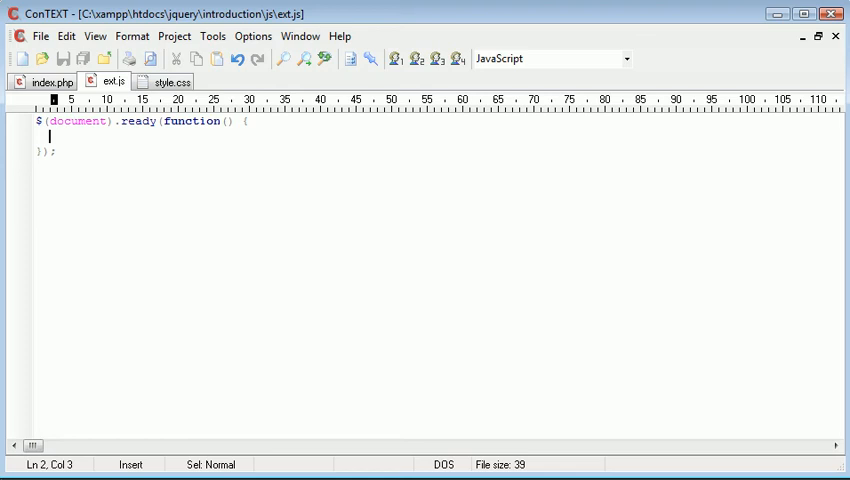
pyautogui.write('function move')
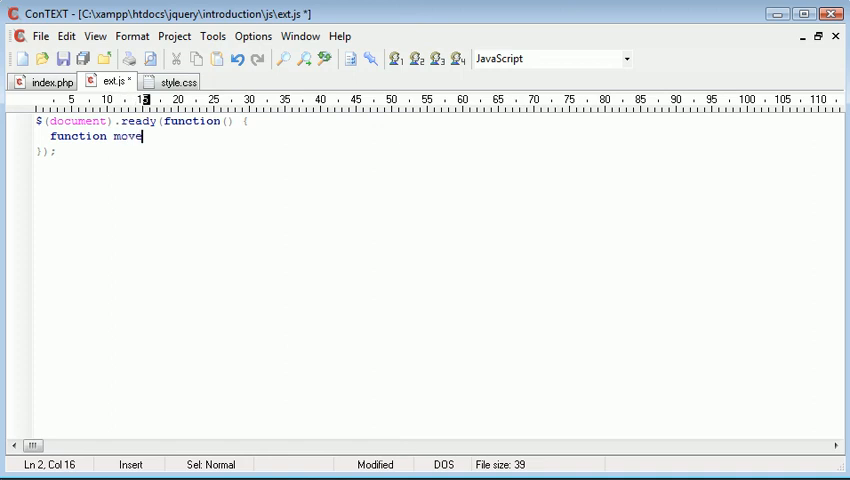
pyautogui.write('_div(')
# Step: Write an empty function move_div() skeleton with its closing brace on its own line and save
pyautogui.hotkey('ctrl', 's')
pyautogui.write('()')
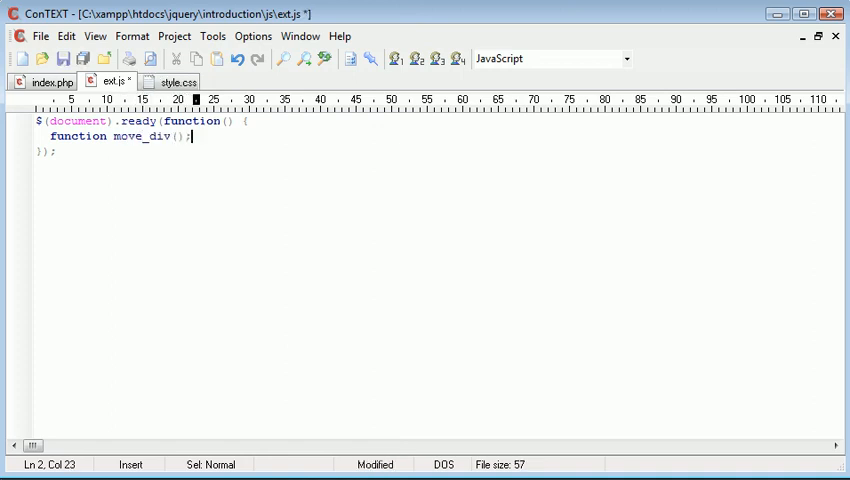
pyautogui.write(';')
pyautogui.press('BackSpace')
pyautogui.write('{')
pyautogui.press('Return')
pyautogui.press('Return')
pyautogui.write('}')
pyautogui.hotkey('ctrl', 's')
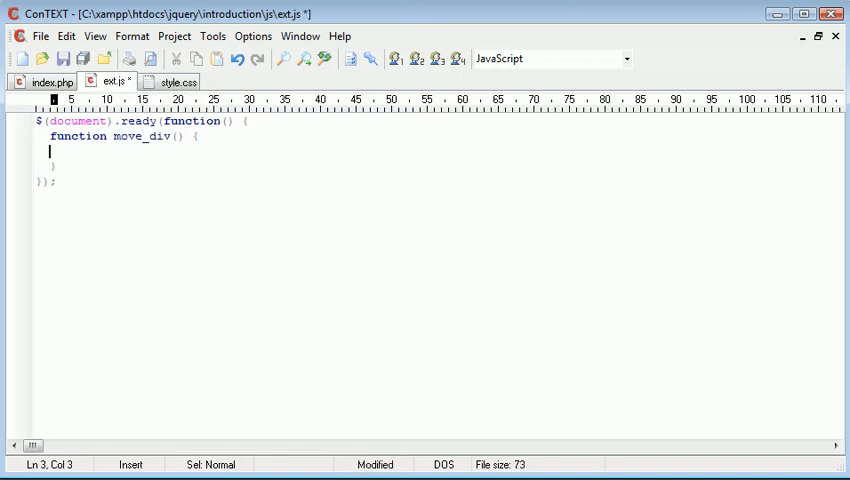
pyautogui.press('Up')
pyautogui.press('Up')
pyautogui.press('End')
pyautogui.press('Return')
pyautogui.hotkey('ctrl', 's')
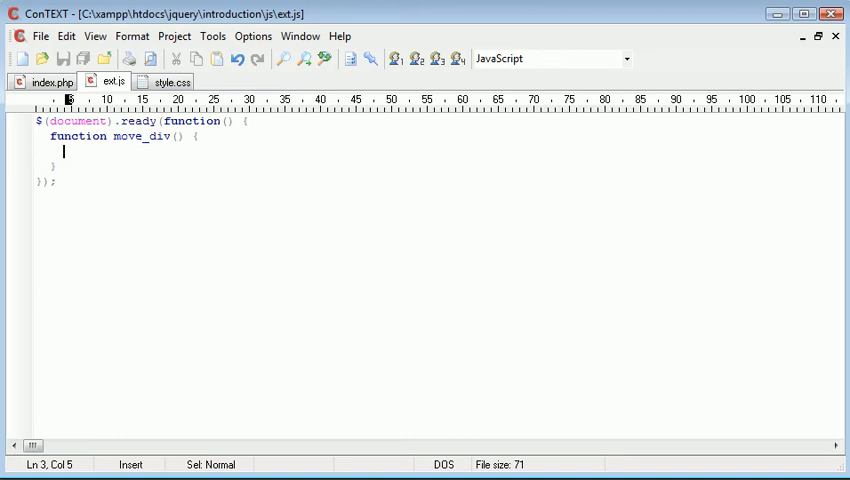
pyautogui.write('window')
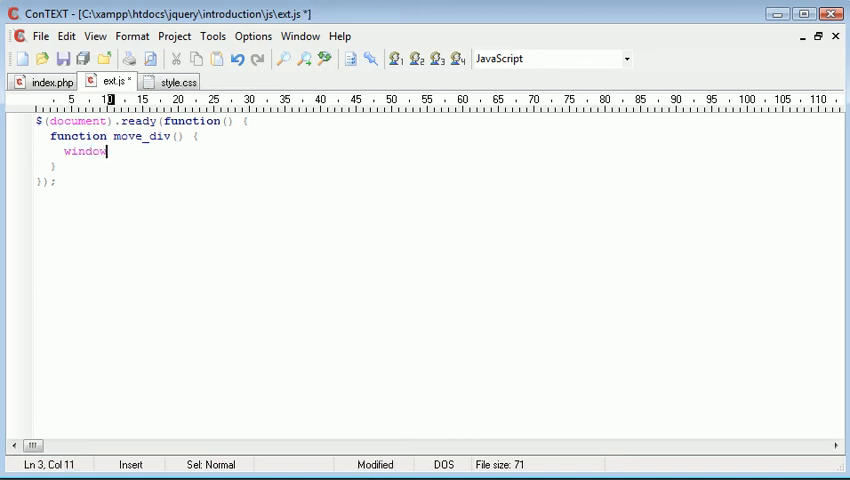
pyautogui.write('_width = ')
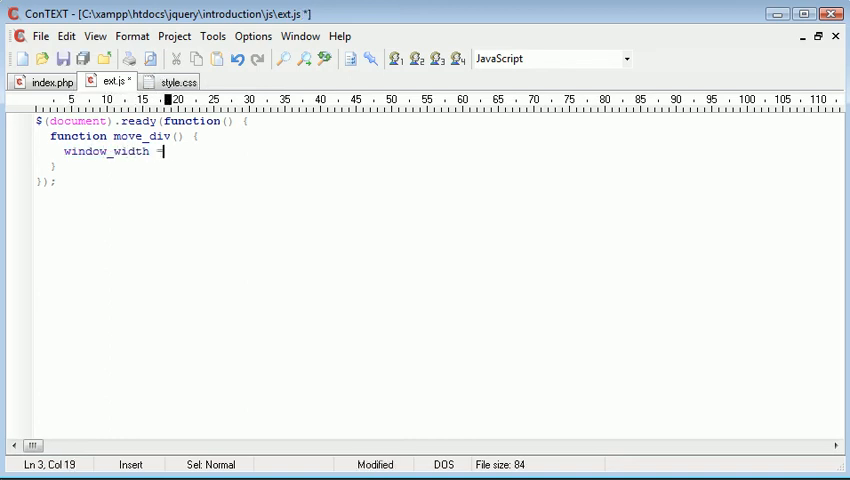
pyautogui.write('$(wi')
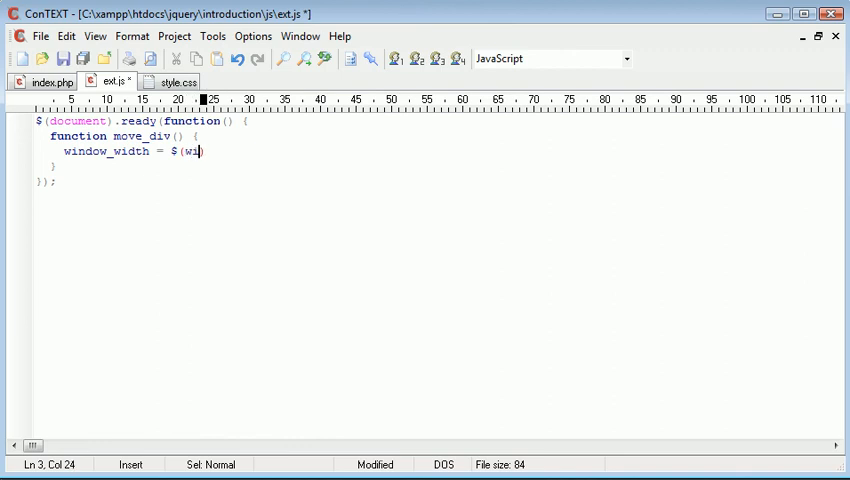
pyautogui.write('ndow).width()')
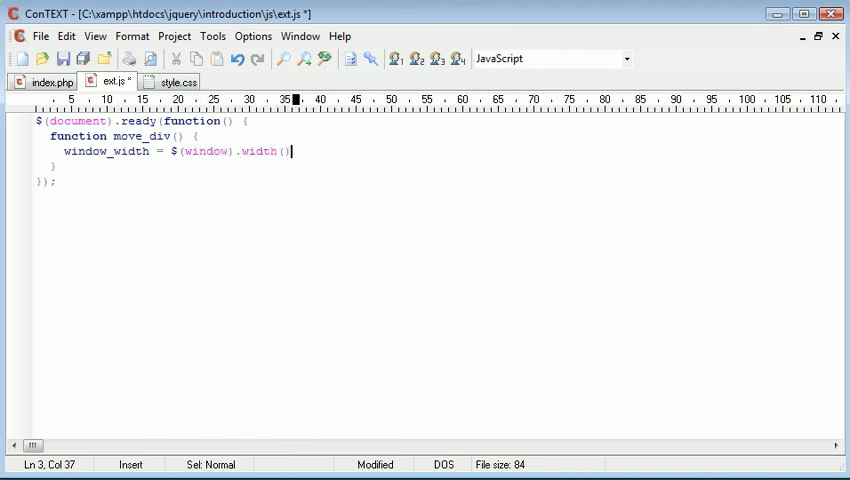
# Step: Add a window_width variable reading $(window).width(), save, and point out the window object
pyautogui.hotkey('ctrl', 's')
pyautogui.write(';')
pyautogui.hotkey('ctrl', 's')
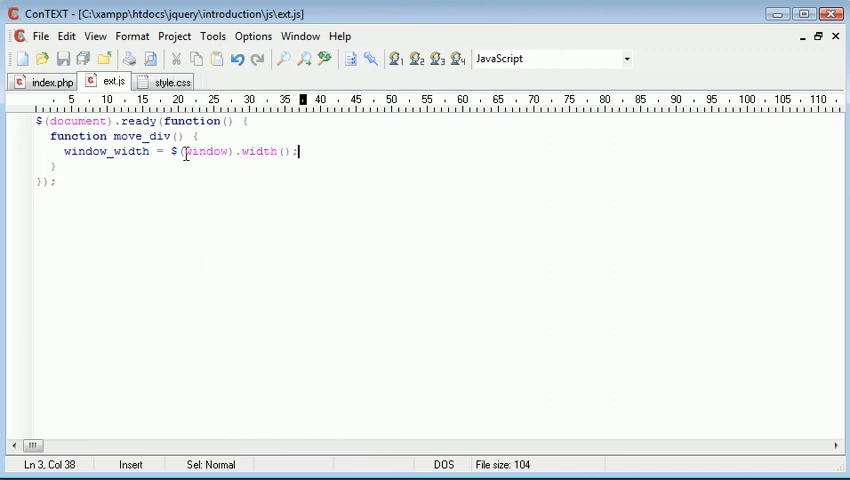
pyautogui.moveTo(186, 151); pyautogui.dragTo(290, 151)
pyautogui.click(205, 151)
pyautogui.doubleClick(205, 151)
pyautogui.click(218, 151)
pyautogui.click(293, 151)
# Step: Add a window_height variable reading $(window).height(), aligning it with the width line
pyautogui.press('End')
pyautogui.press('Return')
pyautogui.write('window_')
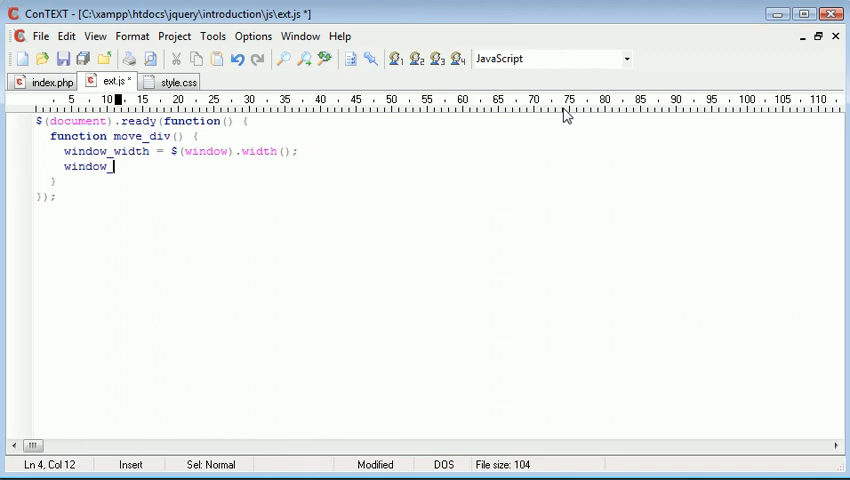
pyautogui.write('height = $(')
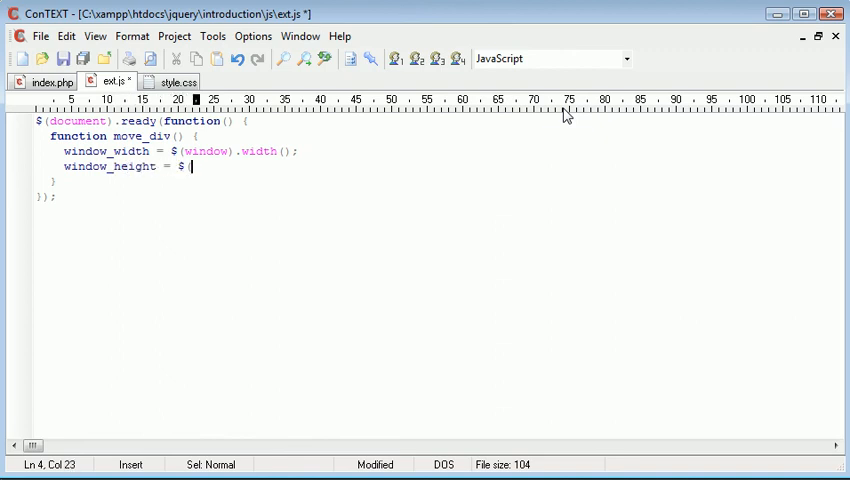
pyautogui.write(')')
pyautogui.press('Left')
pyautogui.press('Up')
pyautogui.press('Tab')
pyautogui.press('Down')
pyautogui.press('Left')
pyautogui.press('Left')
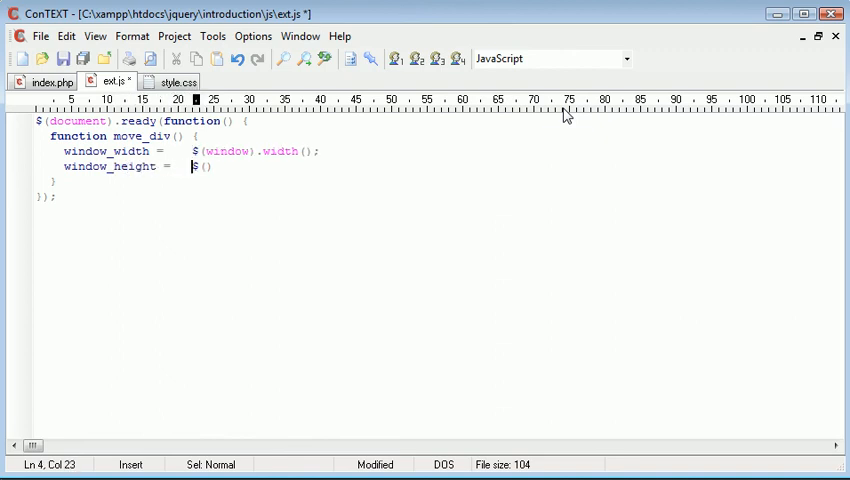
pyautogui.press('Tab')
pyautogui.press('Right')
pyautogui.press('Right')
pyautogui.write('window) .he')
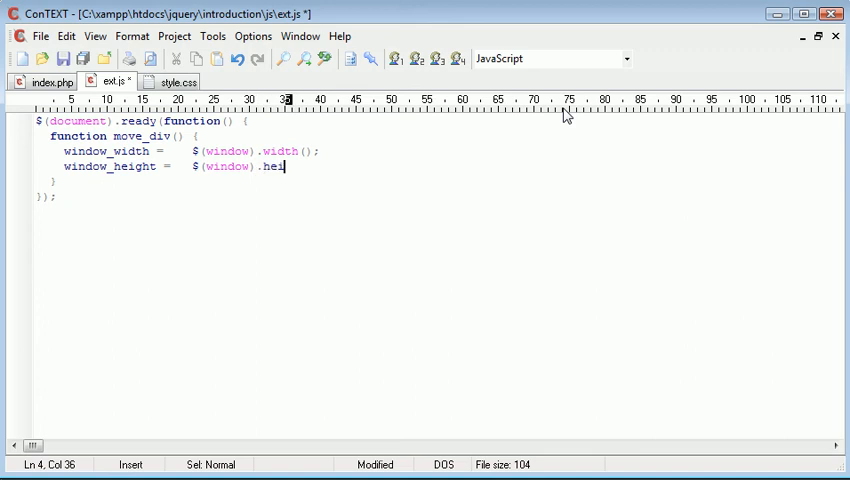
pyautogui.write('ight();')
pyautogui.press('Return')
pyautogui.press('Return')
pyautogui.write('a')
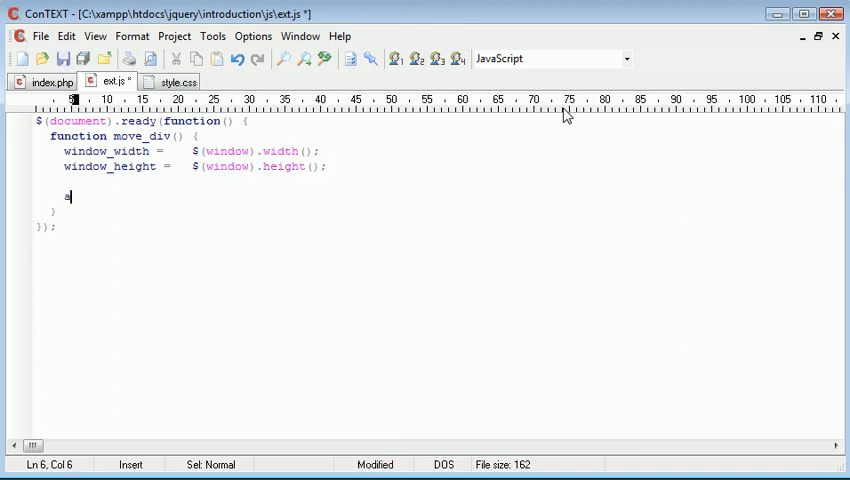
pyautogui.write('lert();')
# Step: Write an alert message concatenating 'Width' with window_width and save
pyautogui.press('Left')
pyautogui.press('Left')
pyautogui.write('wi')
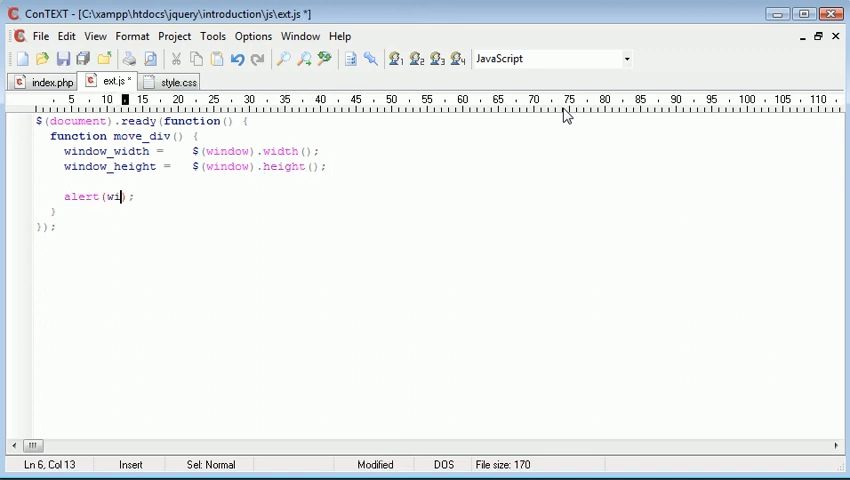
pyautogui.write('ndow')
pyautogui.press('BackSpace')
pyautogui.press('BackSpace')
pyautogui.press('BackSpace')
pyautogui.press('BackSpace')
pyautogui.press('BackSpace')
pyautogui.write("''")
pyautogui.press('Left')
pyautogui.write('Width')
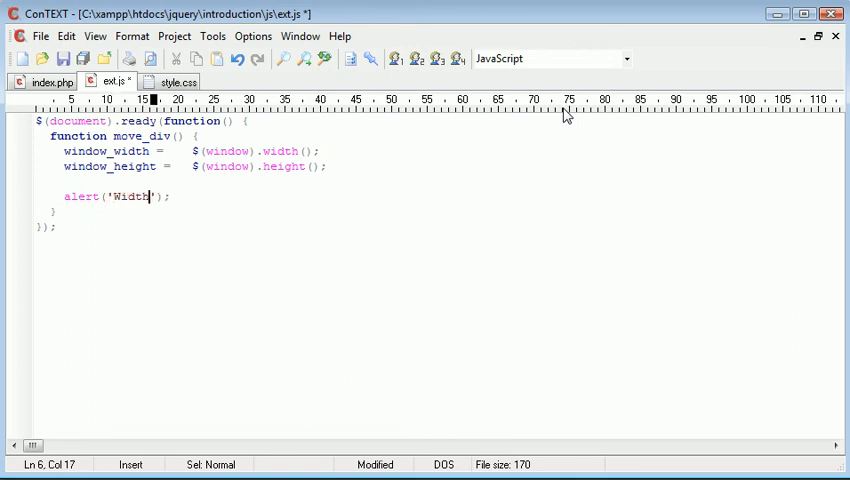
pyautogui.write(': x Heig')
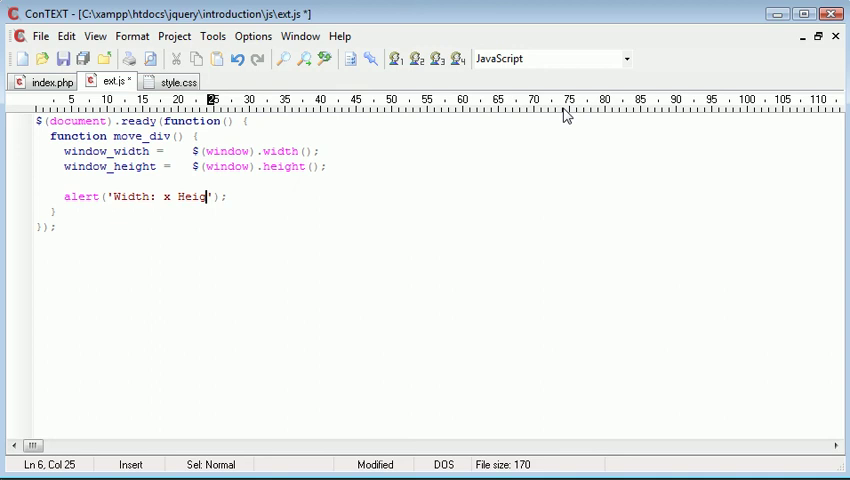
pyautogui.write('ht: x')
pyautogui.press('Left')
pyautogui.hotkey('ctrl', 'Left')
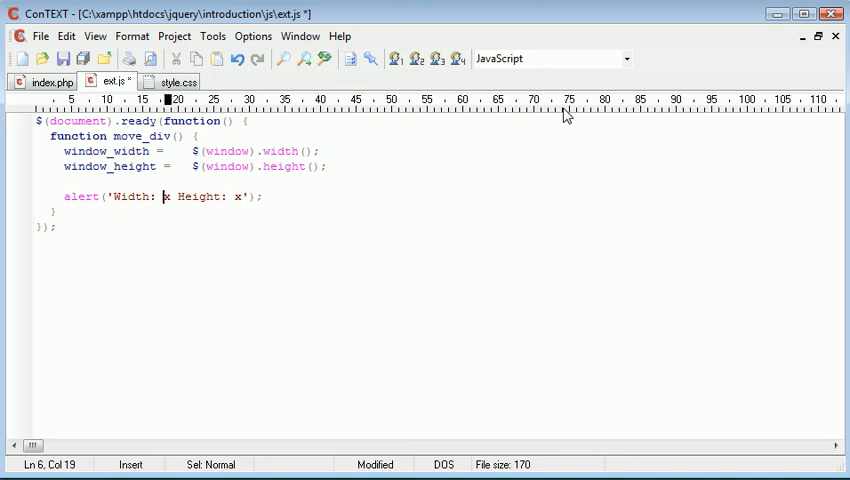
pyautogui.press('Delete')
pyautogui.write("' + ")
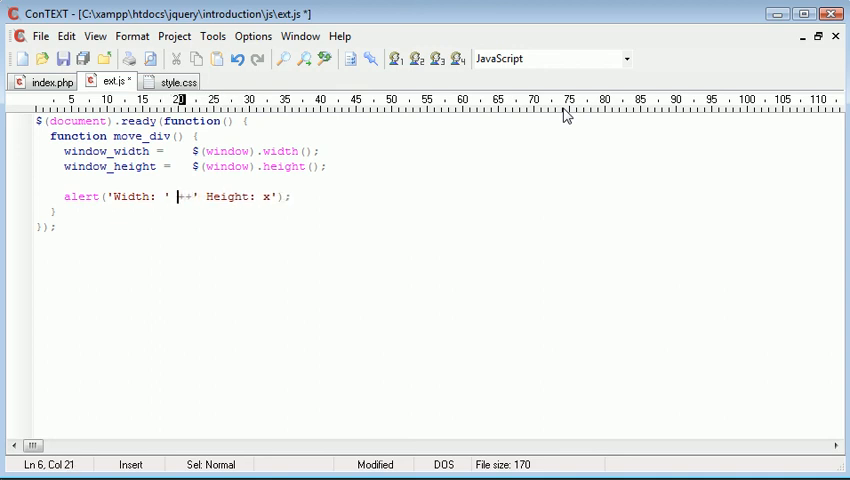
pyautogui.write(" + '")
pyautogui.press('Left')
pyautogui.press('Left')
pyautogui.press('Left')
pyautogui.write('window_width')
pyautogui.press('End')
pyautogui.hotkey('ctrl', 's')
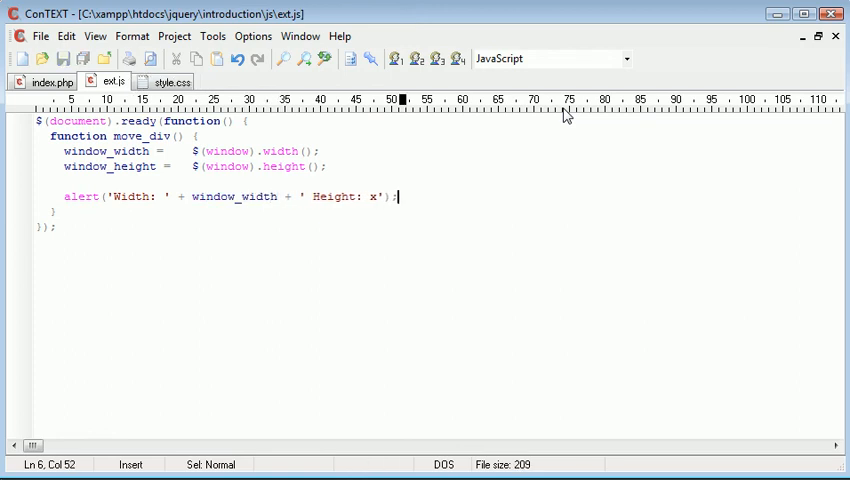
# Step: Finish the alert by appending the window_height value and save ext.js
pyautogui.press('Left')
pyautogui.press('Left')
pyautogui.press('Left')
pyautogui.press('BackSpace')
pyautogui.press('Right')
pyautogui.write('+')
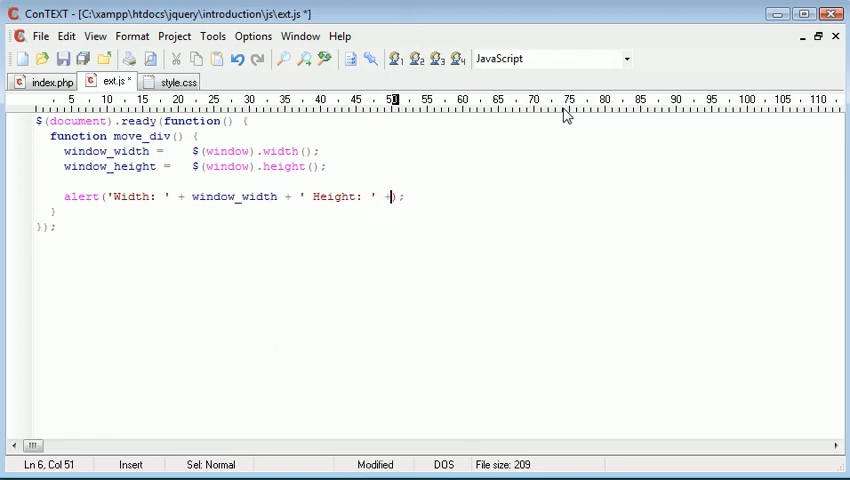
pyautogui.write(' window_height')
pyautogui.hotkey('ctrl', 's')
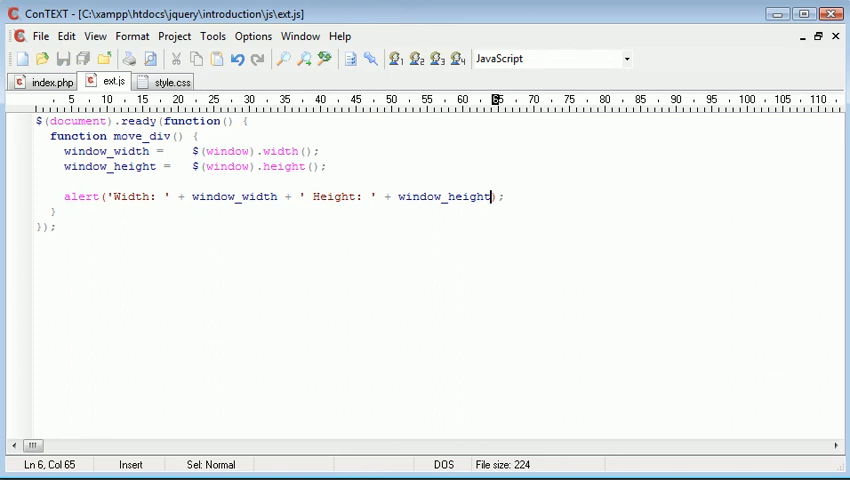
pyautogui.moveTo(64, 151); pyautogui.dragTo(316, 151)
pyautogui.click(138, 166)
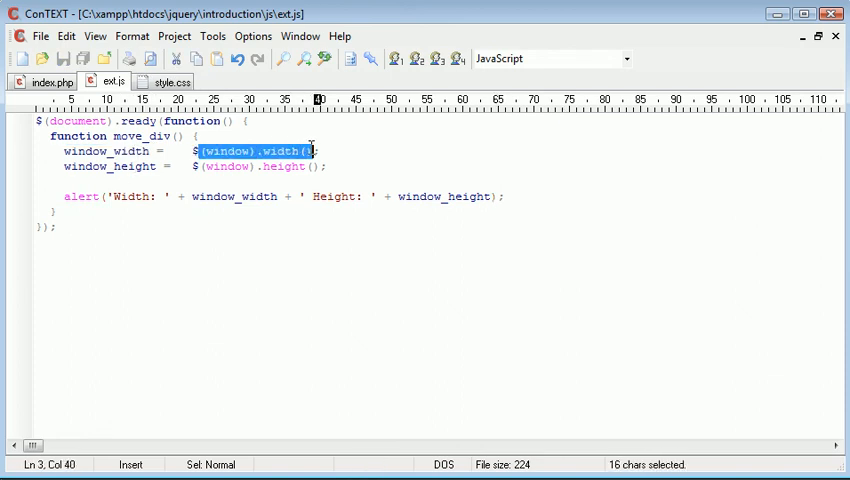
pyautogui.moveTo(64, 151); pyautogui.dragTo(152, 151)
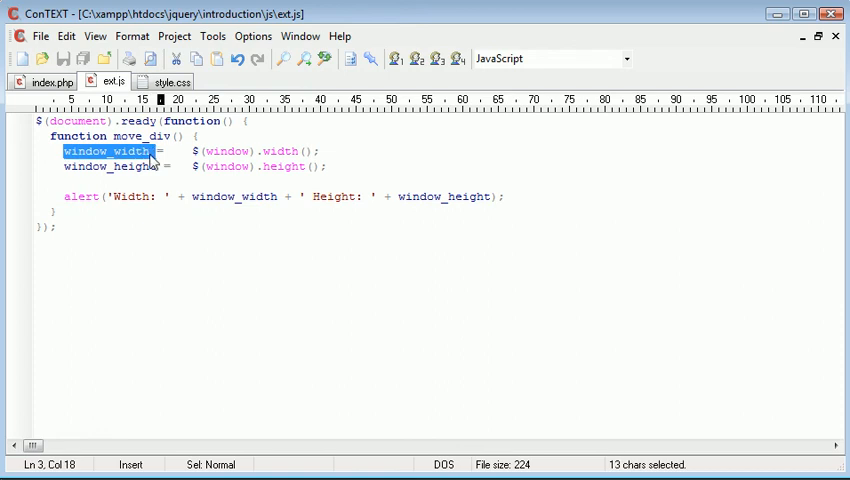
pyautogui.click(150, 151)
pyautogui.click(256, 166)
pyautogui.click(311, 166)
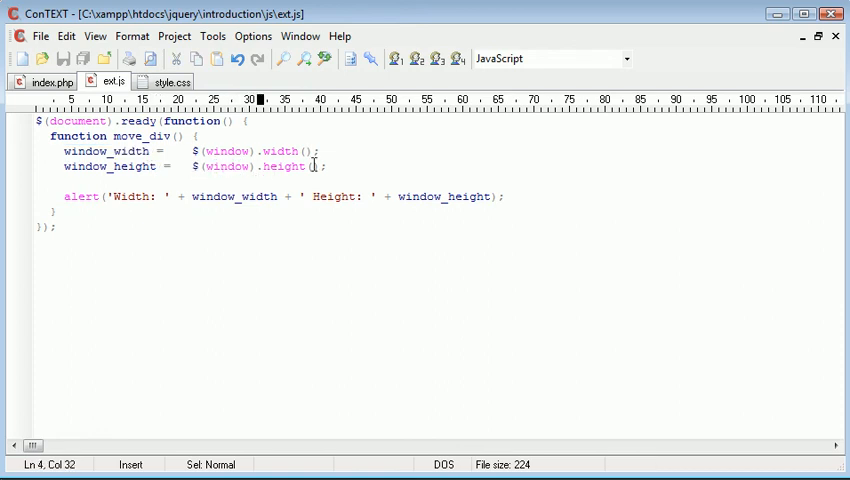
pyautogui.moveTo(222, 166); pyautogui.dragTo(208, 166)
pyautogui.click(249, 166)
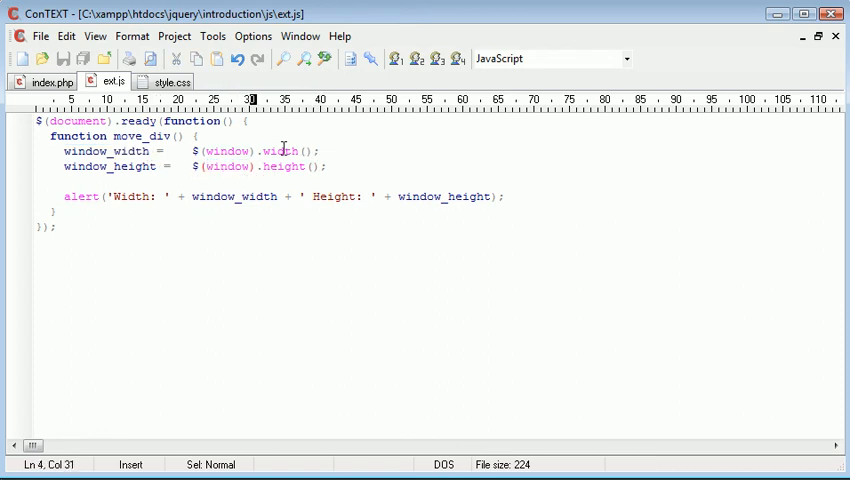
pyautogui.click(522, 198)
# Step: Call move_div(); inside the ready handler after the function definition and save
pyautogui.press('Down')
pyautogui.press('Return')
pyautogui.press('Return')
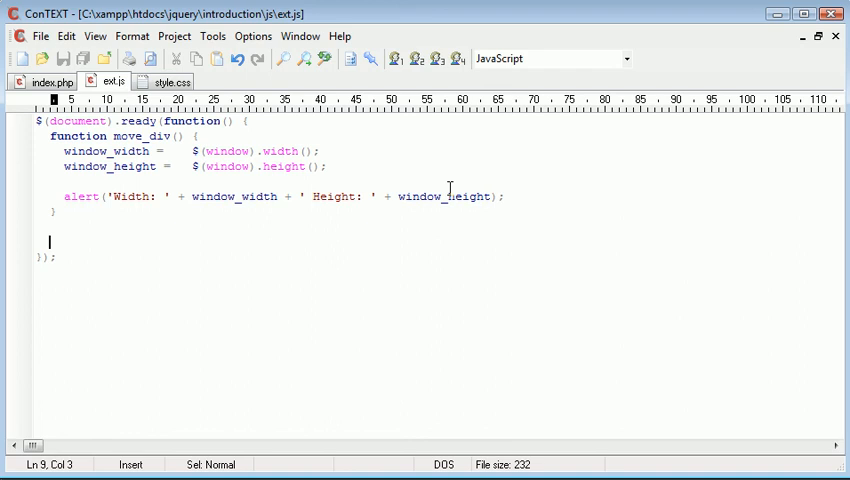
pyautogui.write('move_div')
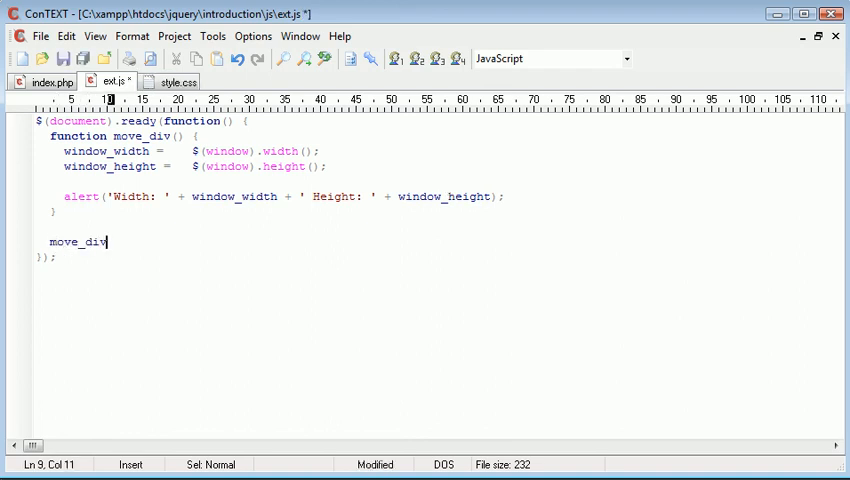
pyautogui.write('();')
pyautogui.press('Return')
pyautogui.hotkey('ctrl', 's')
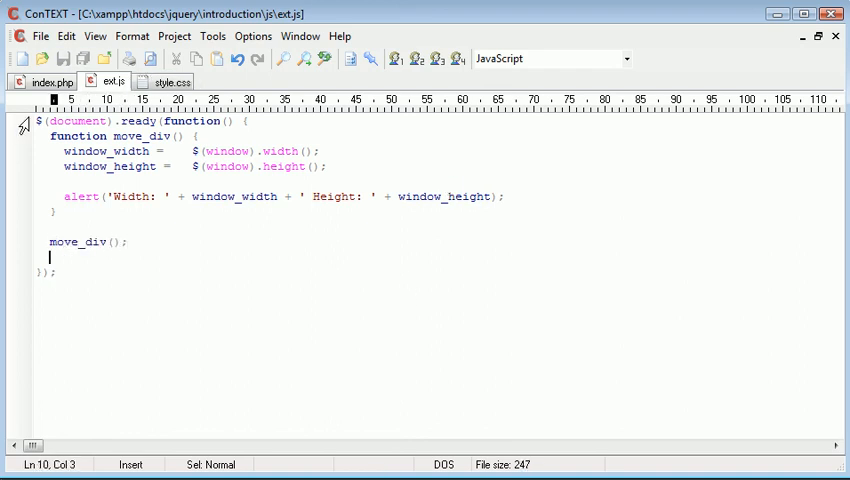
# Step: Highlight the move_div function and then its call to review the script
pyautogui.moveTo(36, 121); pyautogui.dragTo(100, 121)
pyautogui.moveTo(50, 136)
pyautogui.mouseDown()
pyautogui.moveTo(77, 212)
pyautogui.moveTo(36, 136)
pyautogui.mouseUp()
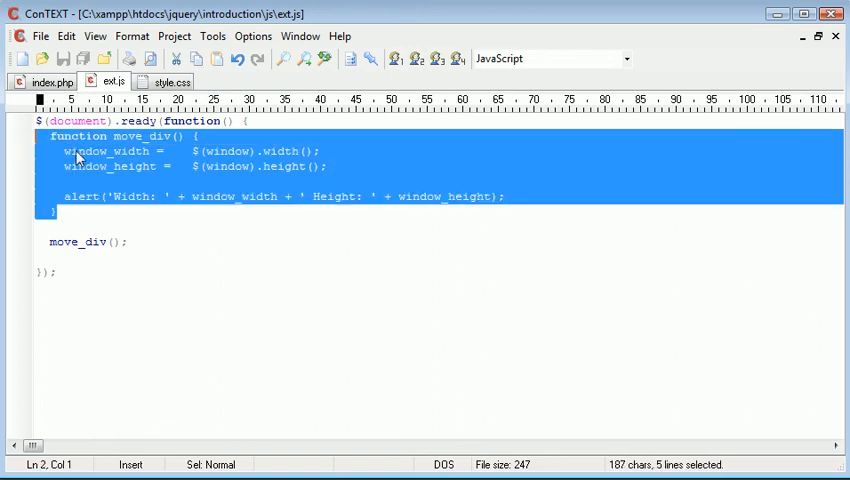
pyautogui.moveTo(49, 241); pyautogui.dragTo(128, 245)
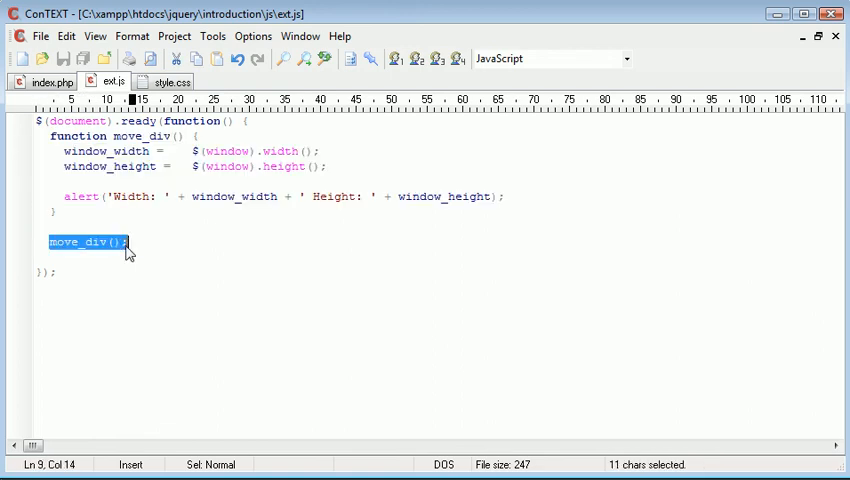
# Step: Reload the page in Chrome so the alert shows Width: 950 Height: 459, then dismiss it
pyautogui.click(128, 245)
pyautogui.hotkey('alt', 'Tab')
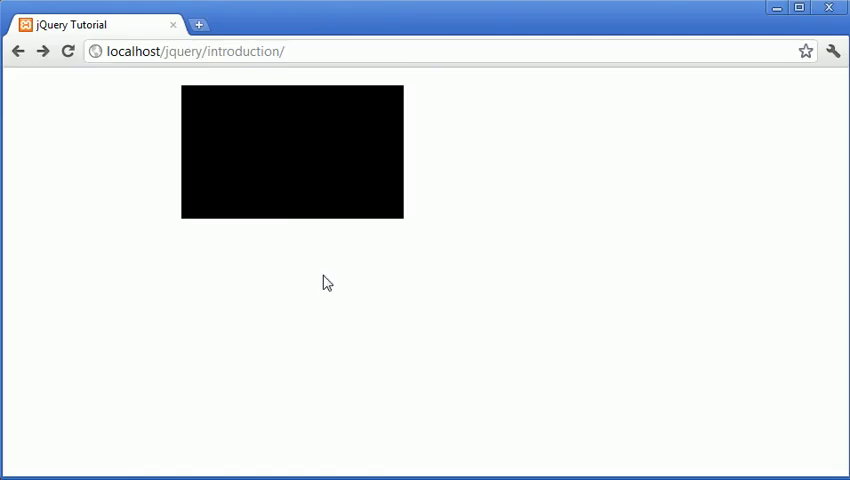
pyautogui.press('F5')
pyautogui.moveTo(527, 278); pyautogui.dragTo(317, 276)
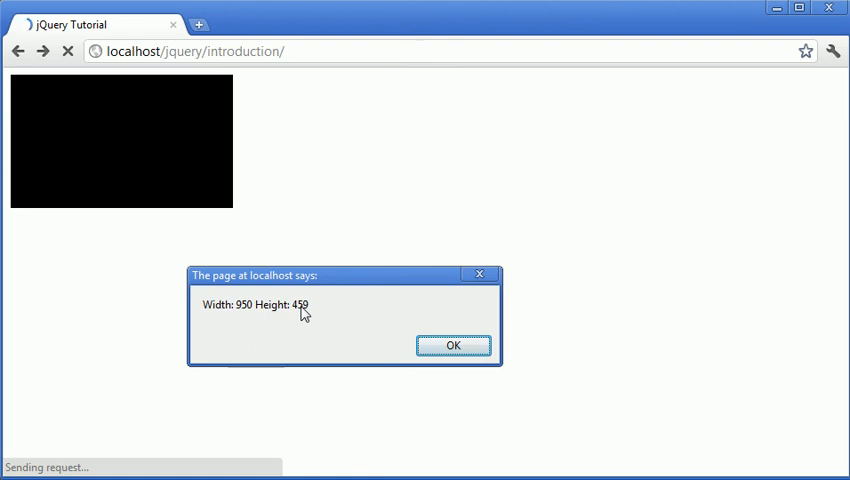
pyautogui.click(455, 344)
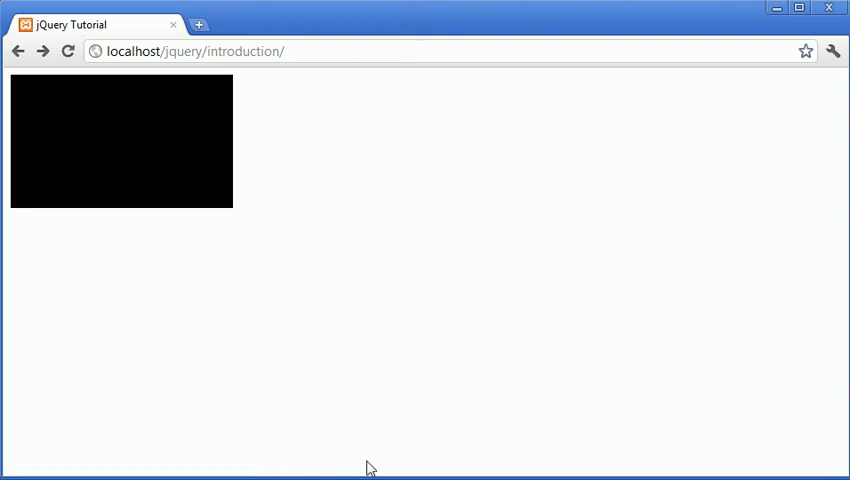
# Step: Back in ConTEXT, accidentally delete the move_div call line and undo to restore it
pyautogui.hotkey('alt', 'Tab')
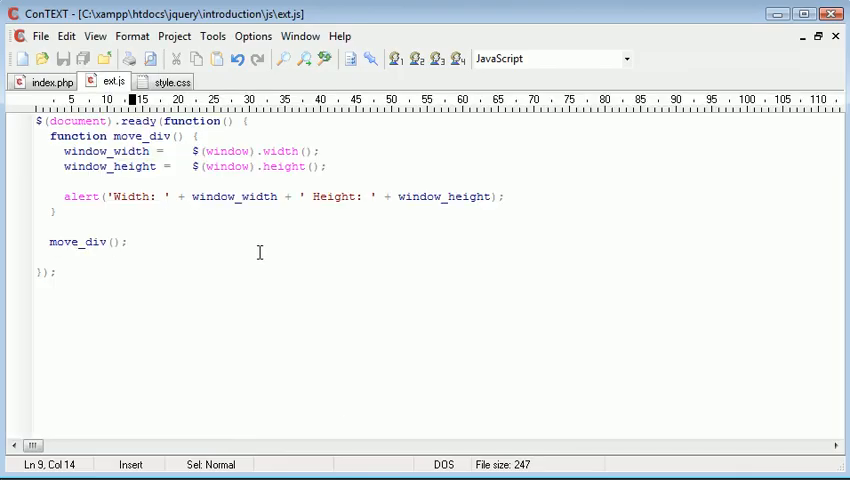
pyautogui.hotkey('shift', 'Home')
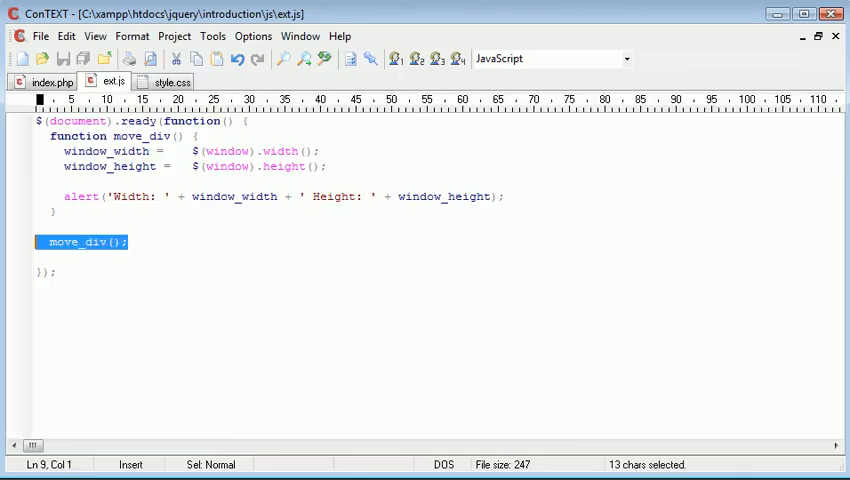
pyautogui.press('Delete')
pyautogui.press('BackSpace')
pyautogui.press('BackSpace')
pyautogui.hotkey('ctrl', 'z')
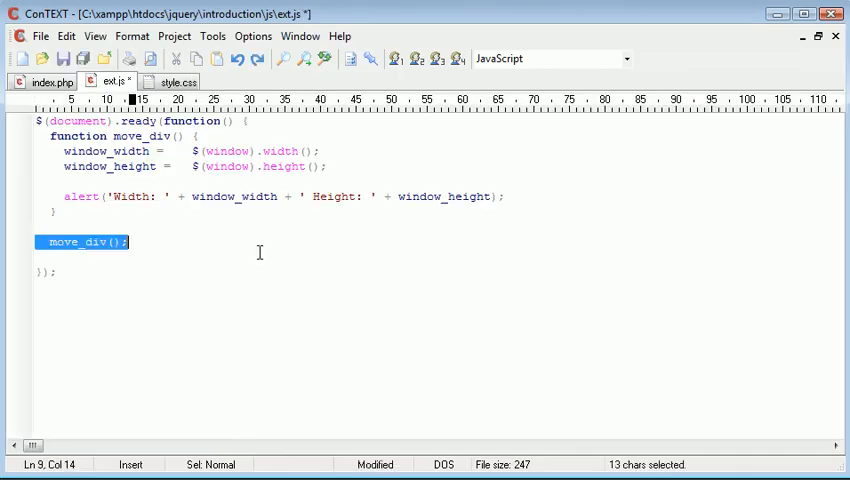
pyautogui.press('Up')
# Step: Delete the width/height alert line from move_div, leaving an empty line where it was
pyautogui.press('Up')
pyautogui.press('Up')
pyautogui.press('Up')
pyautogui.press('Left')
pyautogui.press('Down')
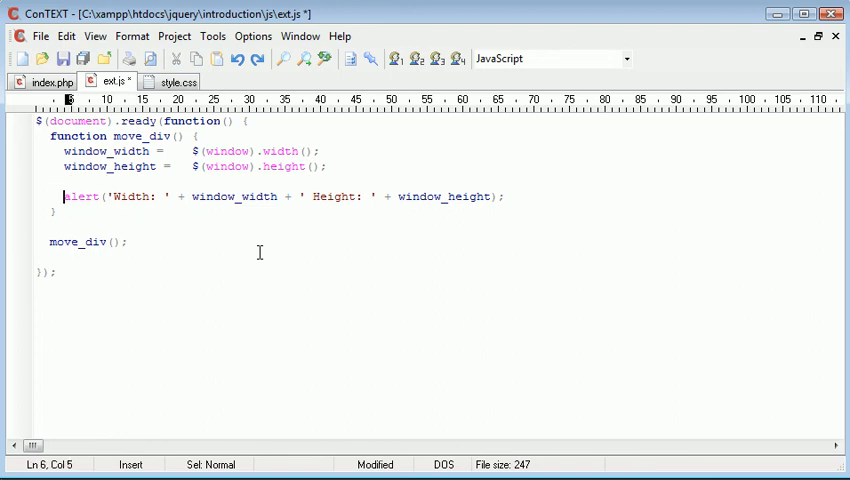
pyautogui.hotkey('shift', 'End')
pyautogui.press('Delete')
pyautogui.press('BackSpace')
pyautogui.press('BackSpace')
# Step: Save ext.js, start the partial obj_width = $('#') line, and switch to index.php to check the div id
pyautogui.press('Return')
pyautogui.press('Return')
pyautogui.press('Return')
pyautogui.press('Up')
pyautogui.hotkey('ctrl', 's')
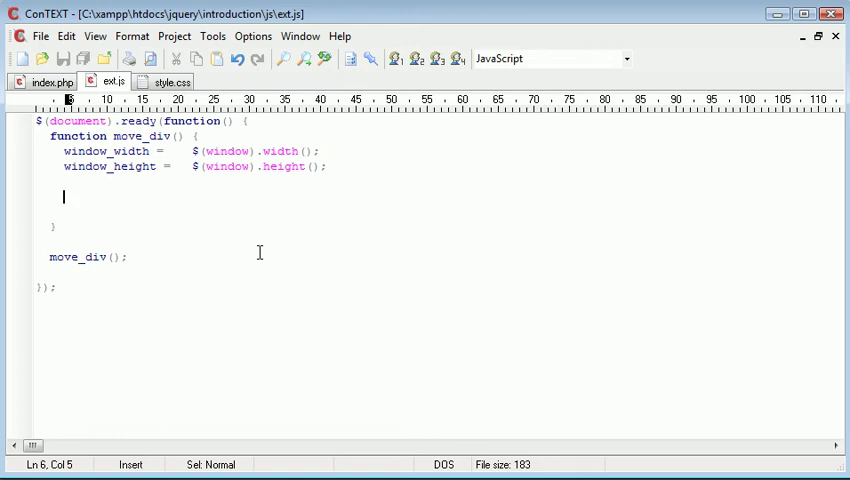
pyautogui.write('obj_width')
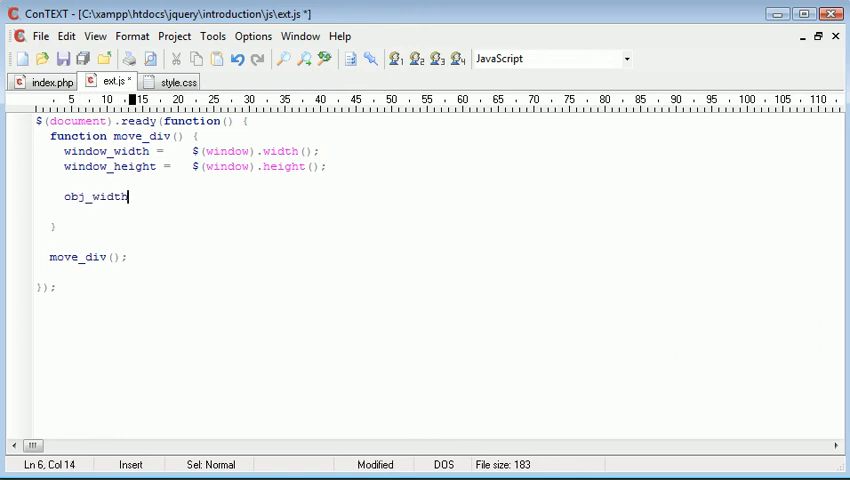
pyautogui.write(' =')
pyautogui.press('Tab')
pyautogui.press('Tab')
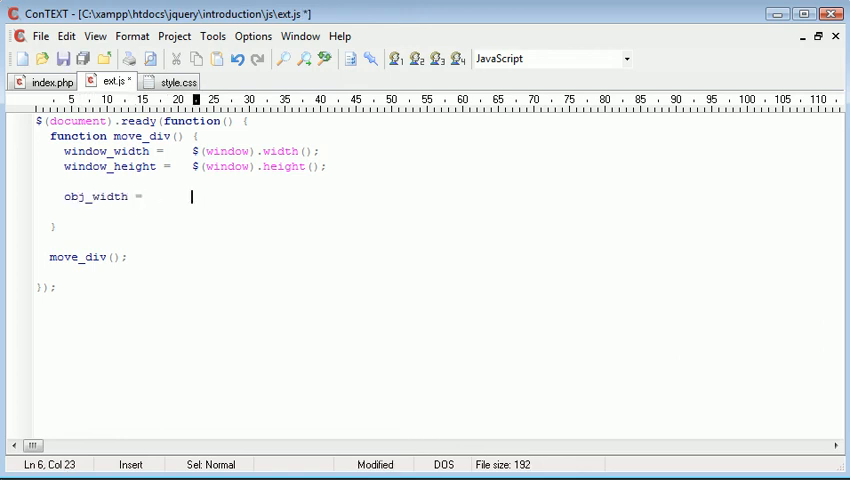
pyautogui.write("$(''")
pyautogui.press('Left')
pyautogui.write('#')
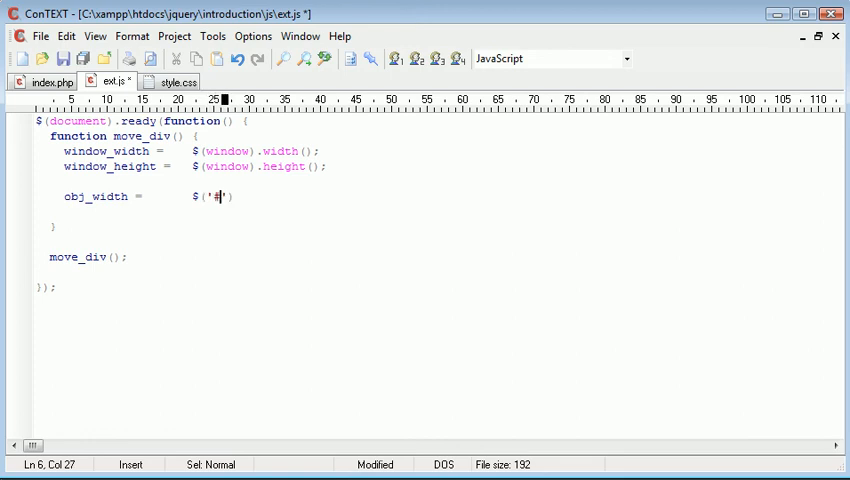
pyautogui.click(45, 82)
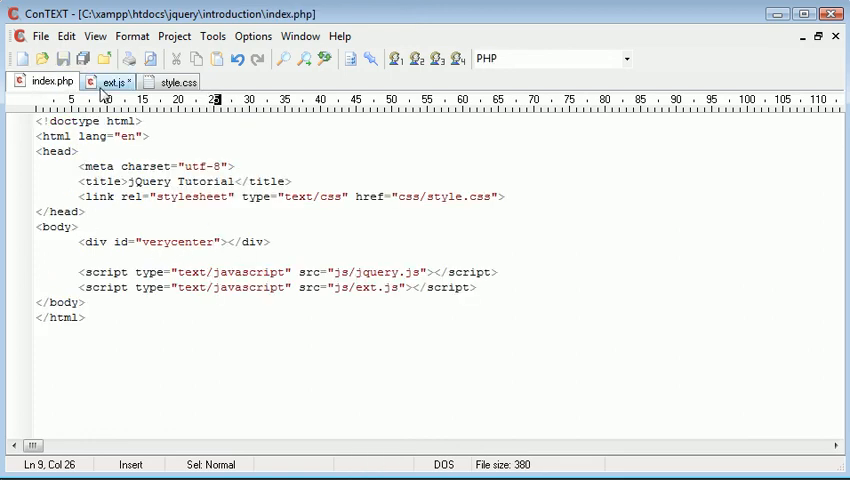